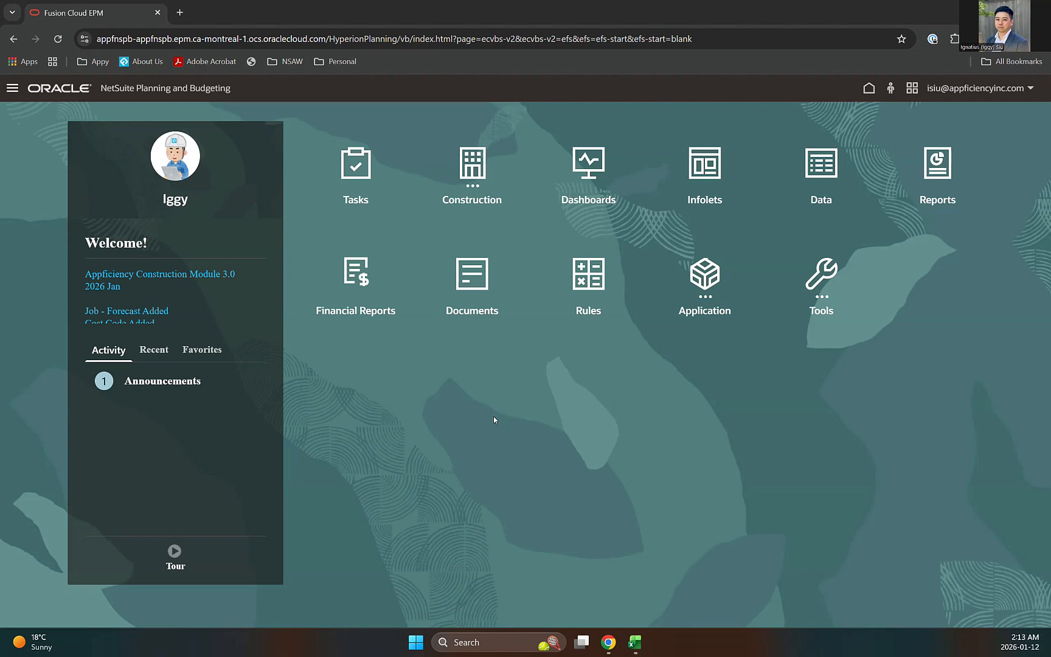
Step: Open Job Master from the home page's Construction module
{"action": "left_click", "coordinate": [476, 169]}
{"action": "left_click", "coordinate": [476, 170]}
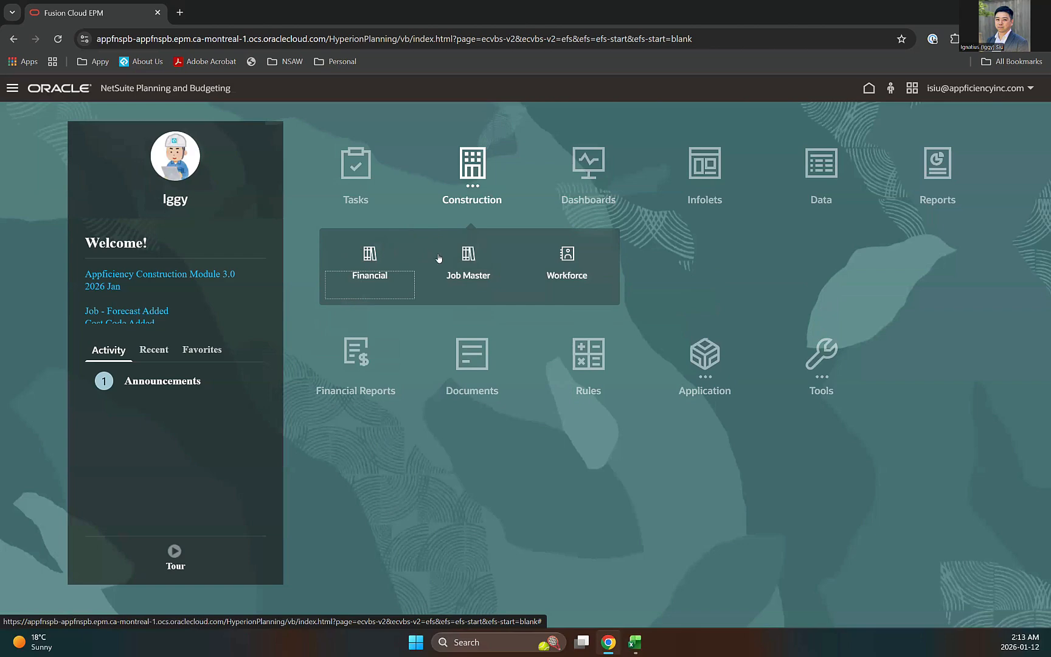
{"action": "left_click", "coordinate": [470, 258]}
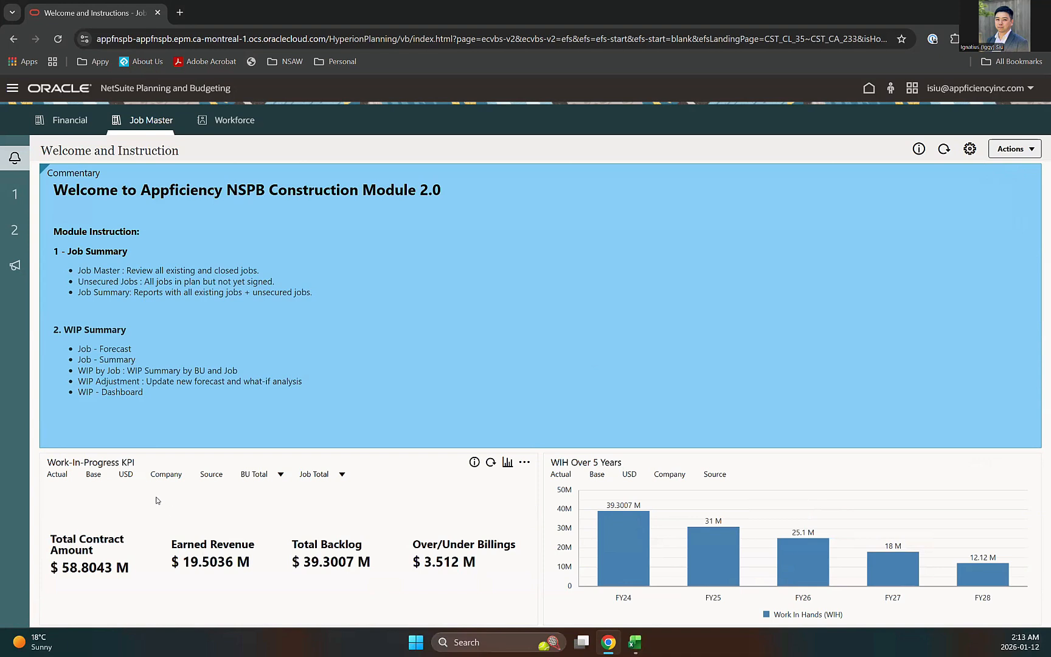
Step: Check the BU Total business unit choices on the KPI panel, then open the 00_Project Master form
{"action": "left_click", "coordinate": [256, 474]}
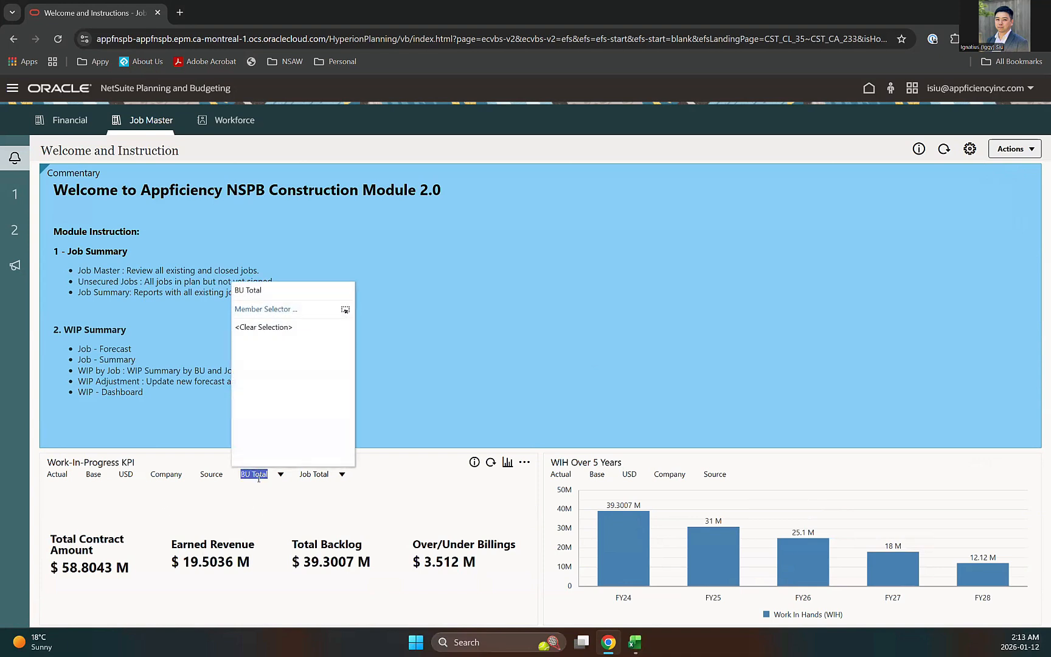
{"action": "left_click", "coordinate": [282, 520]}
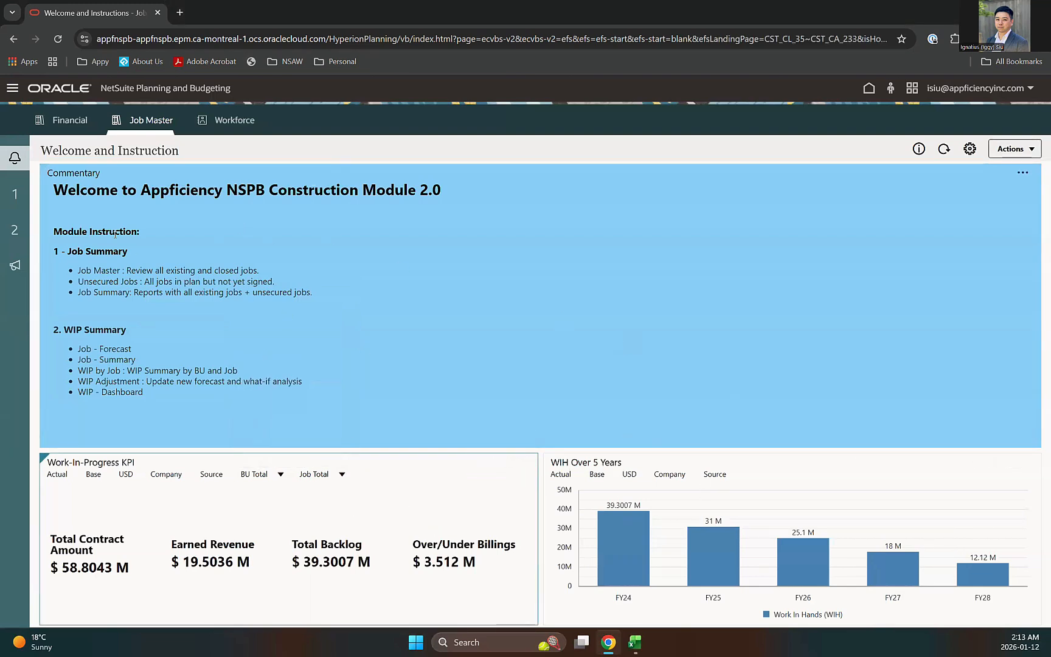
{"action": "left_click", "coordinate": [17, 196]}
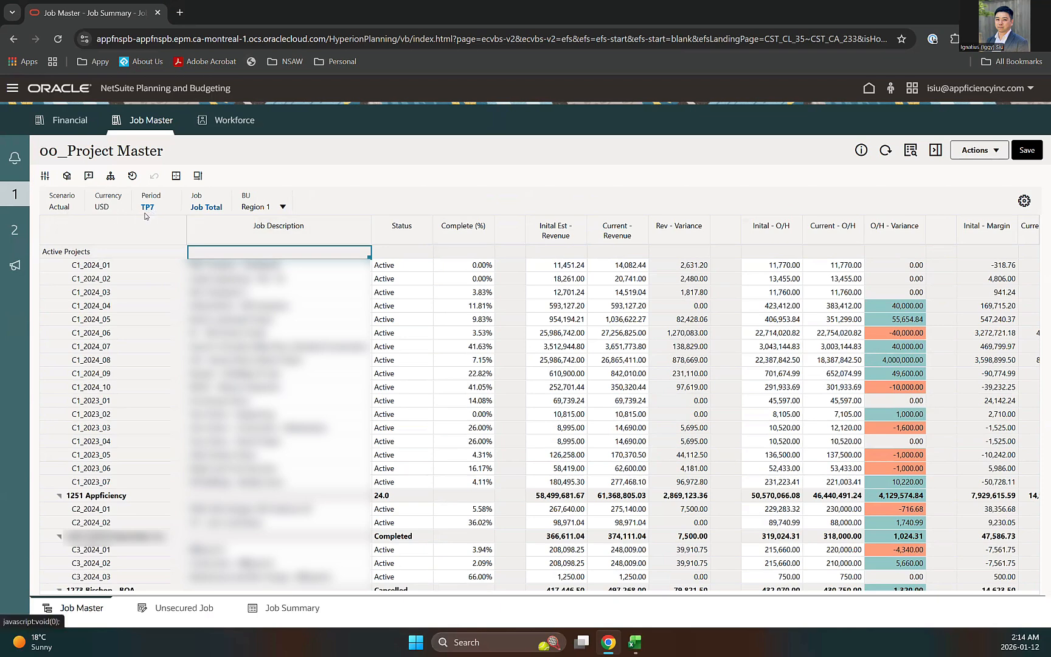
Step: Look through the business unit list, keeping Region 1 selected
{"action": "left_click", "coordinate": [283, 208]}
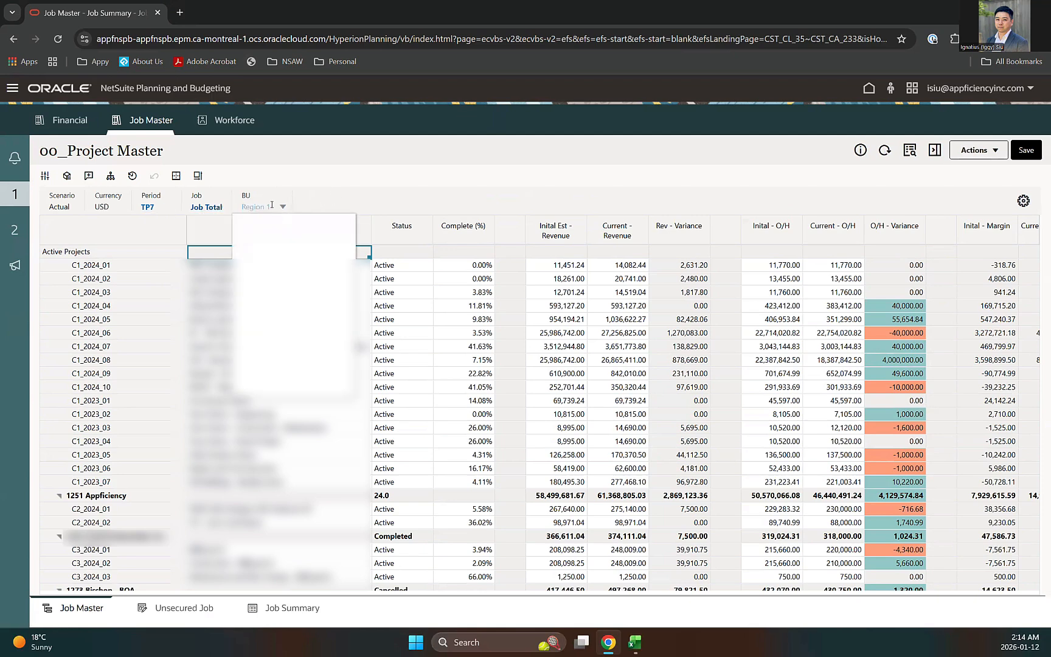
{"action": "left_click", "coordinate": [267, 205]}
{"action": "left_click", "coordinate": [234, 424]}
{"action": "left_click", "coordinate": [261, 206]}
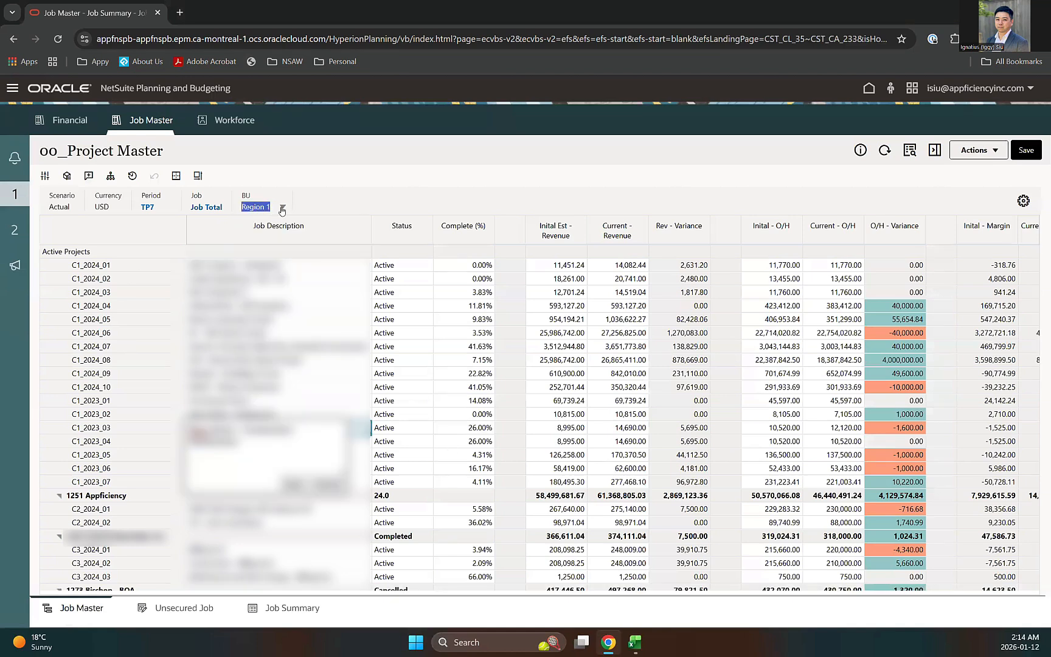
{"action": "left_click", "coordinate": [282, 208]}
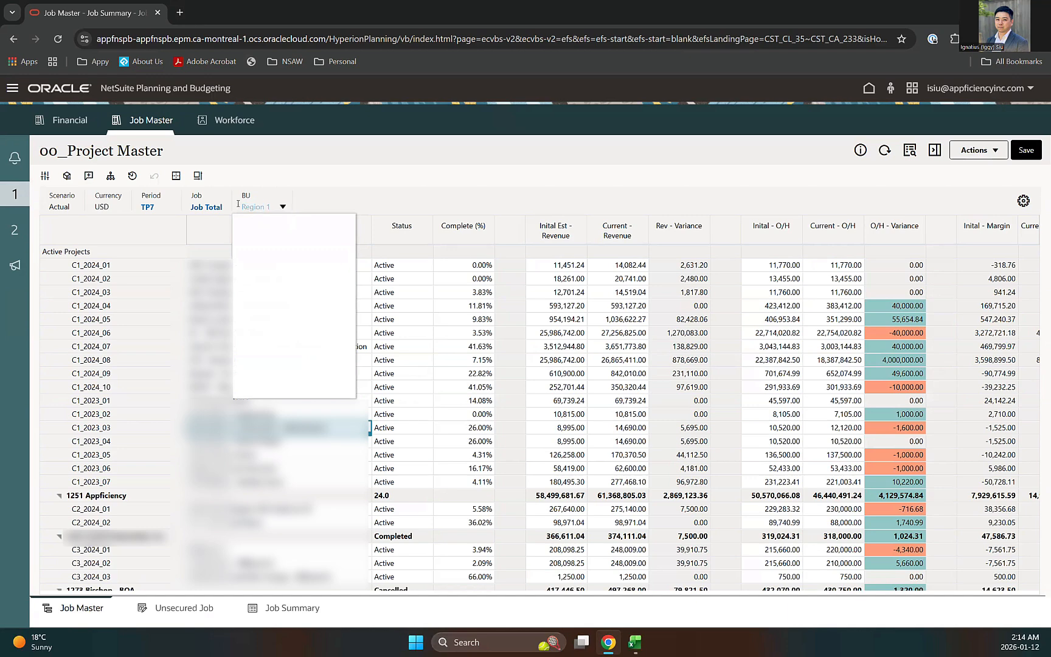
Step: Filter the grid's Job to 1251 Appficiency under Job Total
{"action": "left_click", "coordinate": [209, 208]}
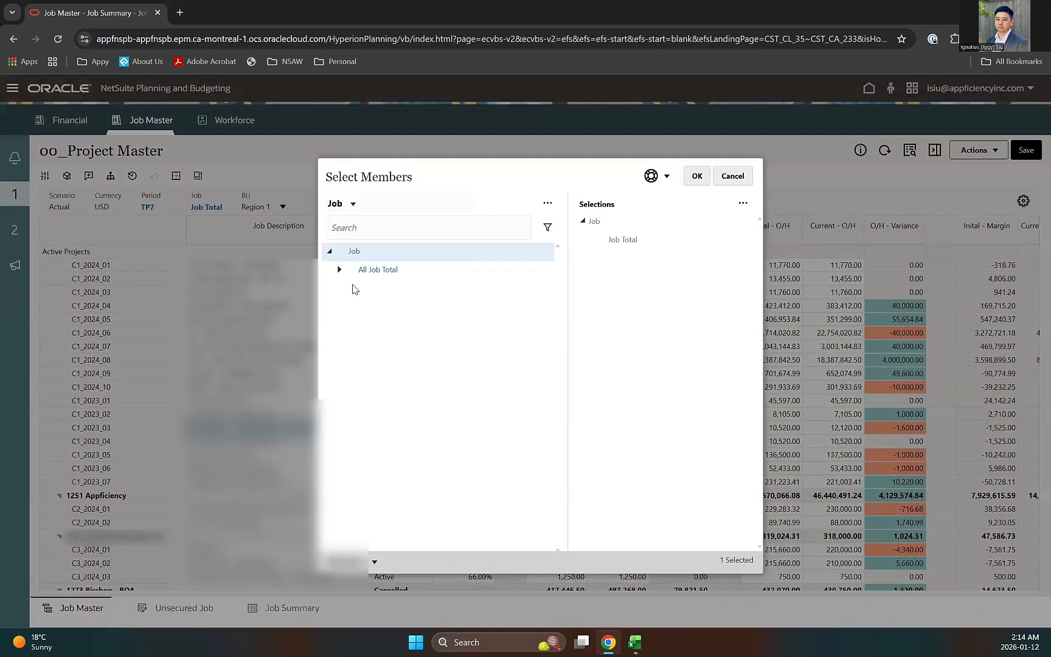
{"action": "left_click", "coordinate": [340, 269]}
{"action": "left_click", "coordinate": [349, 288]}
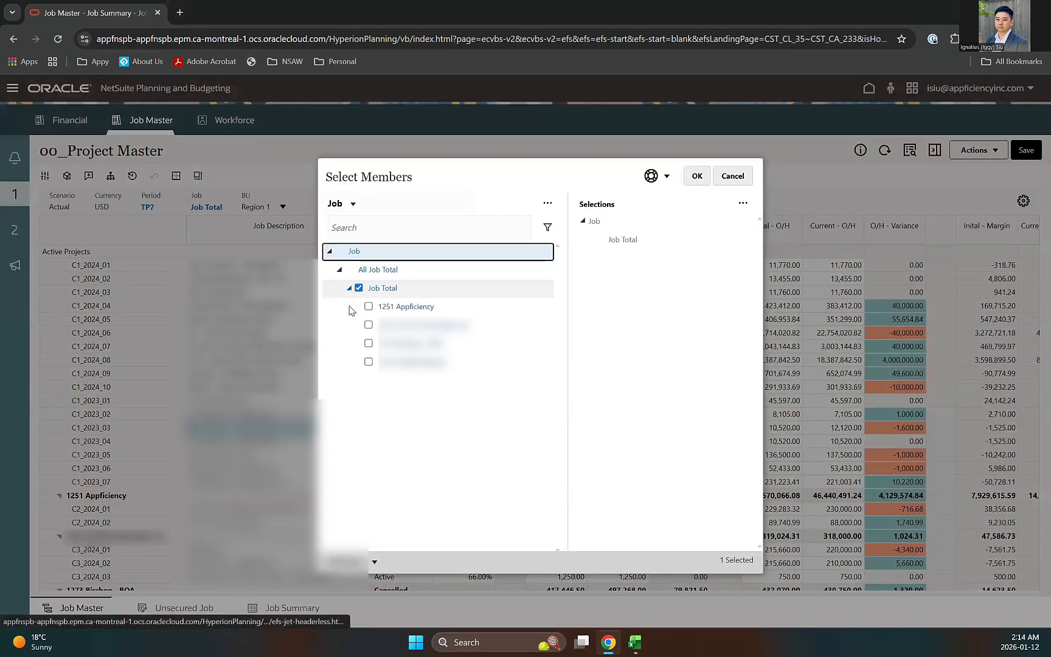
{"action": "left_click", "coordinate": [368, 307]}
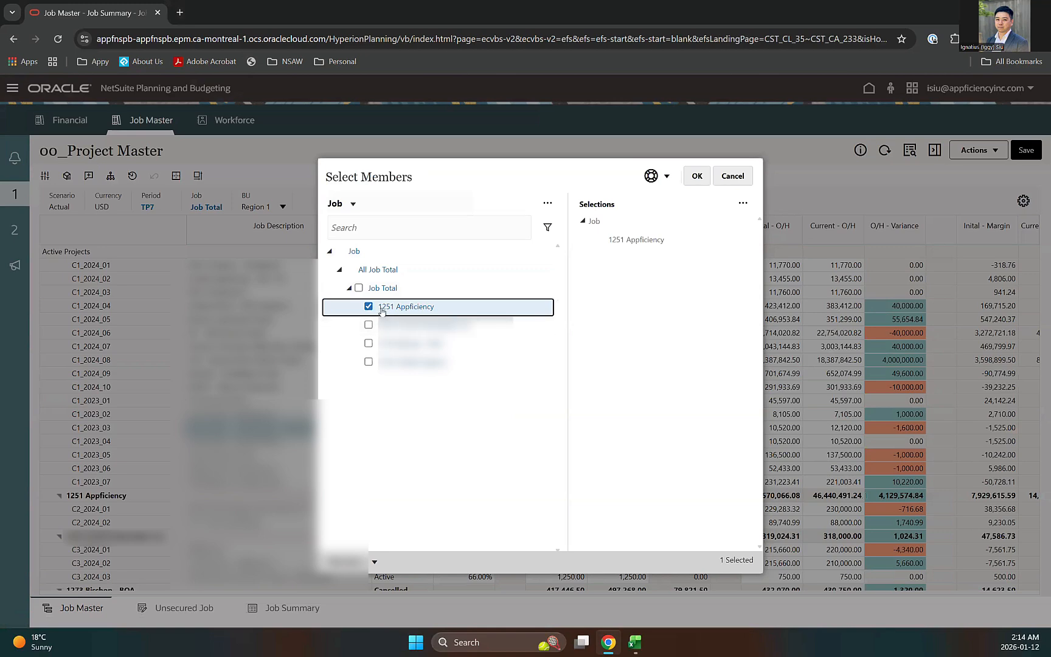
{"action": "left_click", "coordinate": [699, 177]}
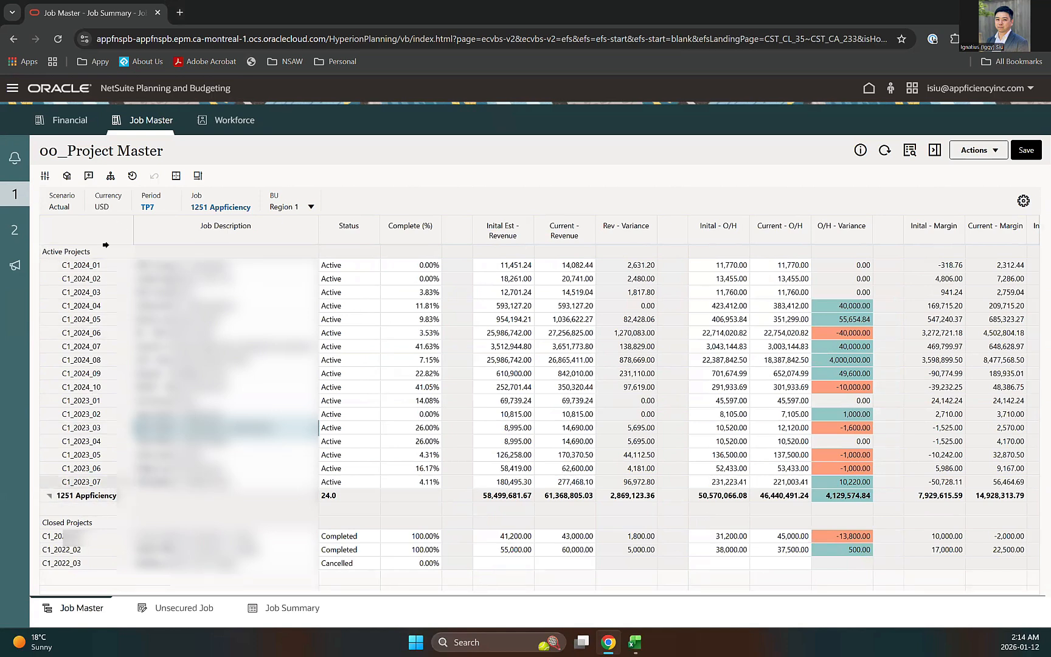
Step: Reset the Job point of view to Job Total
{"action": "left_click", "coordinate": [220, 208]}
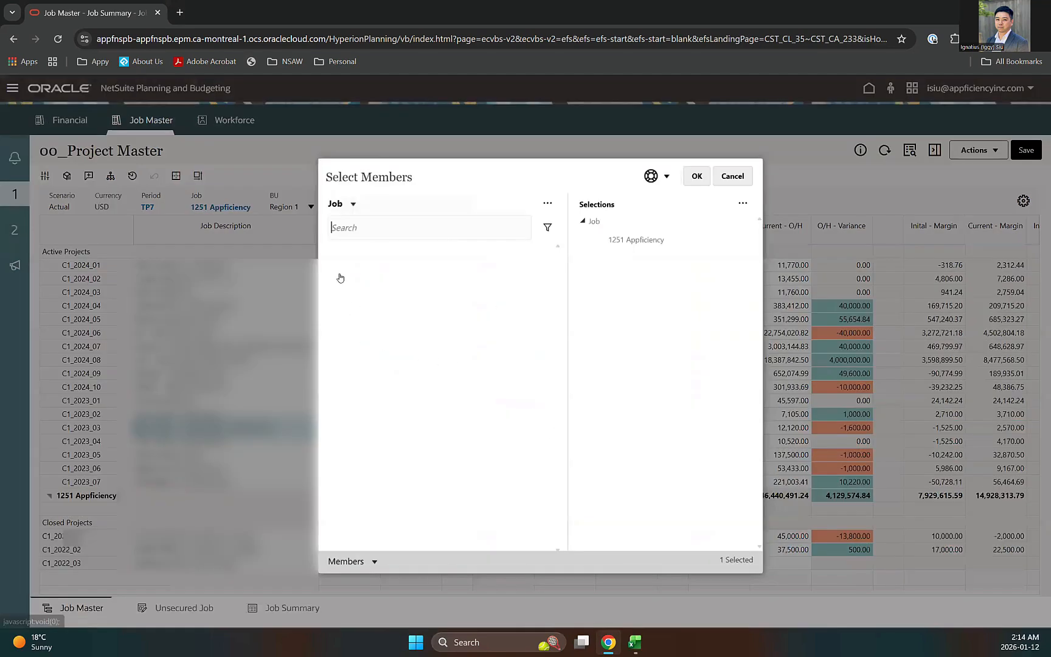
{"action": "left_click", "coordinate": [348, 285]}
{"action": "left_click", "coordinate": [697, 176]}
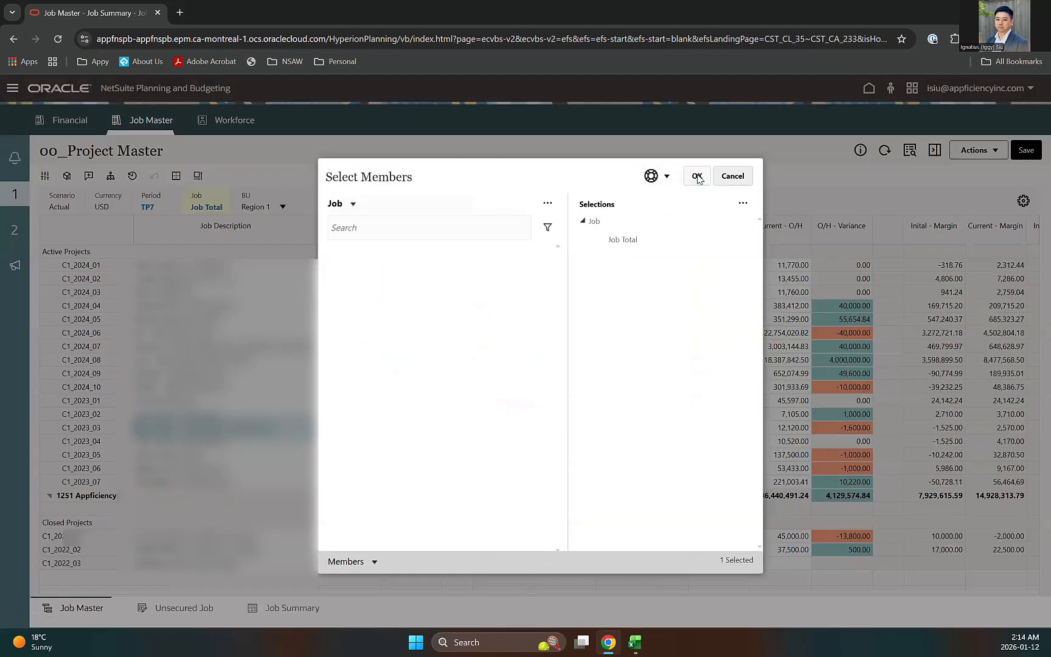
Step: Switch the business unit to Region 2, then open the 01_Unsecured Job form
{"action": "left_click", "coordinate": [262, 208]}
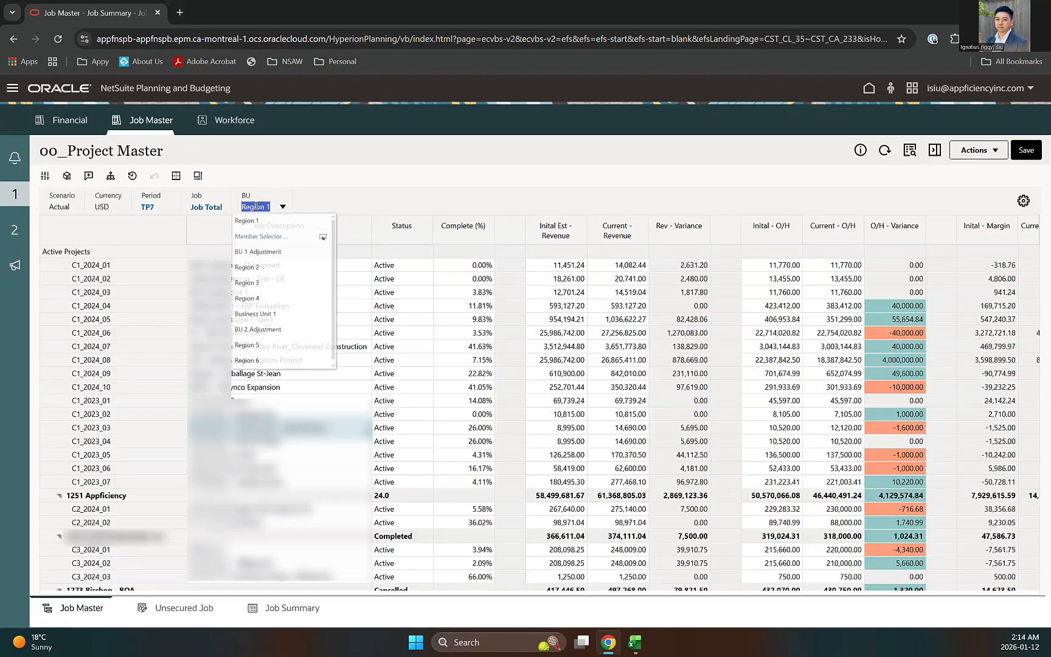
{"action": "left_click", "coordinate": [249, 279]}
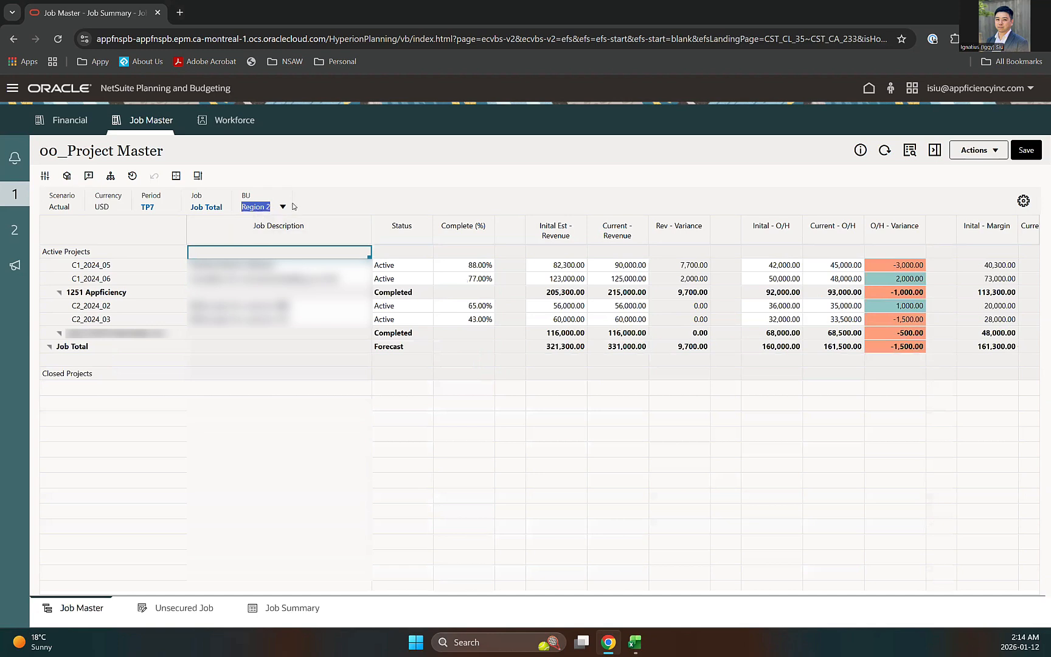
{"action": "left_click", "coordinate": [284, 208]}
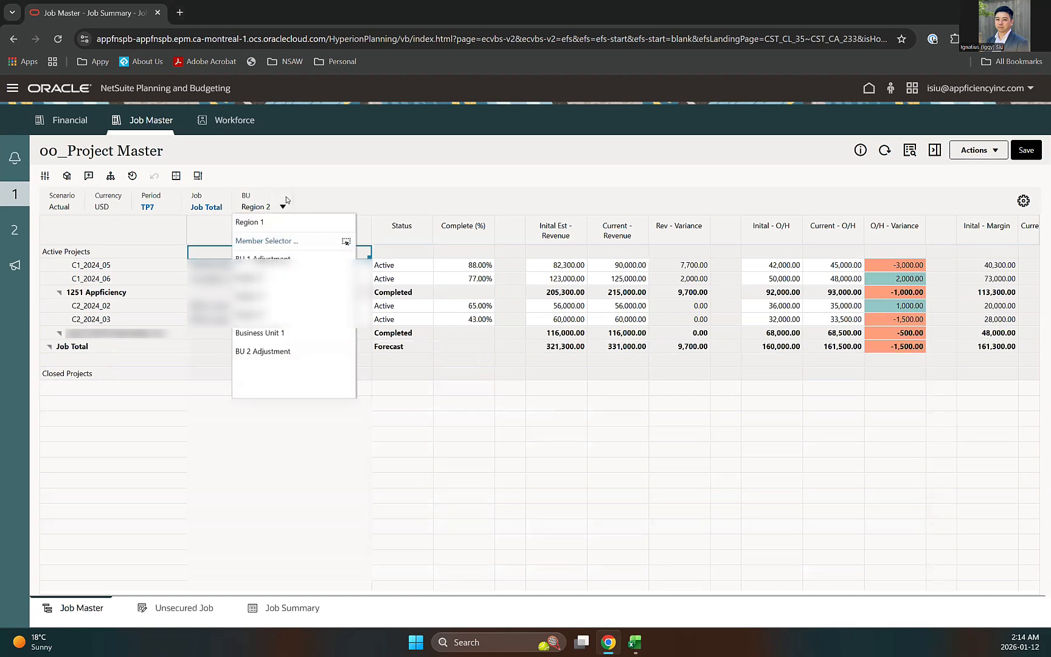
{"action": "left_click", "coordinate": [262, 316]}
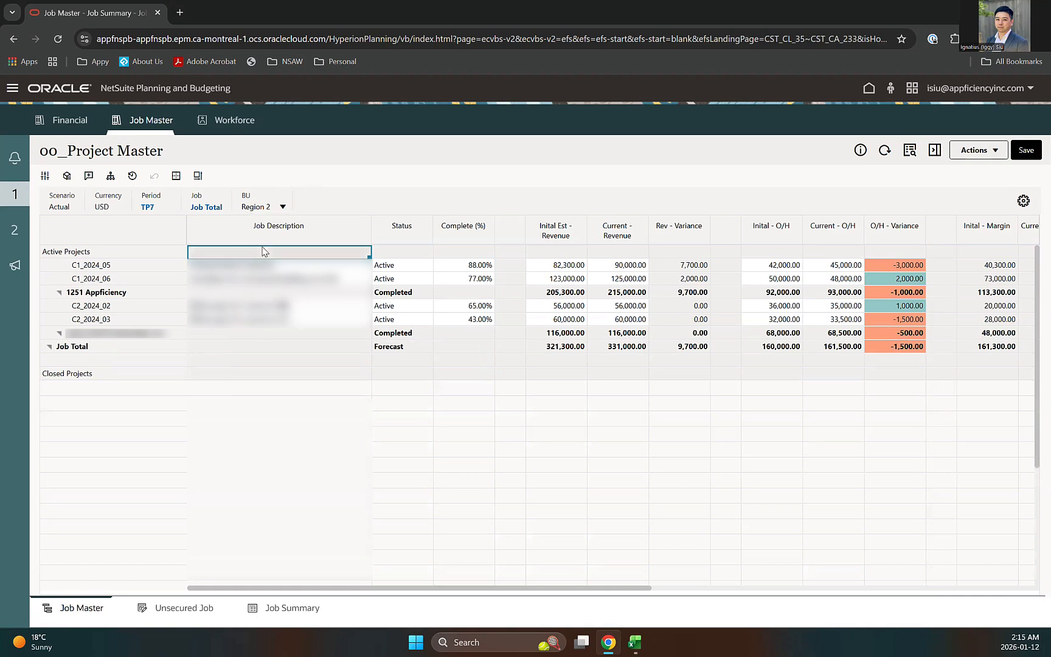
{"action": "left_click", "coordinate": [259, 207]}
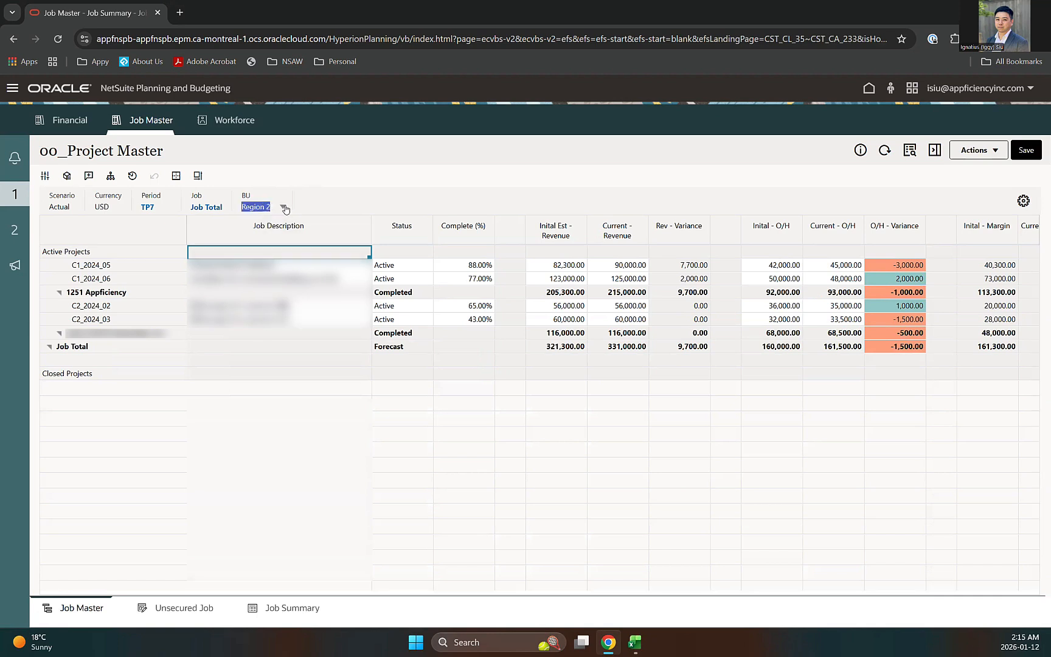
{"action": "left_click", "coordinate": [282, 207]}
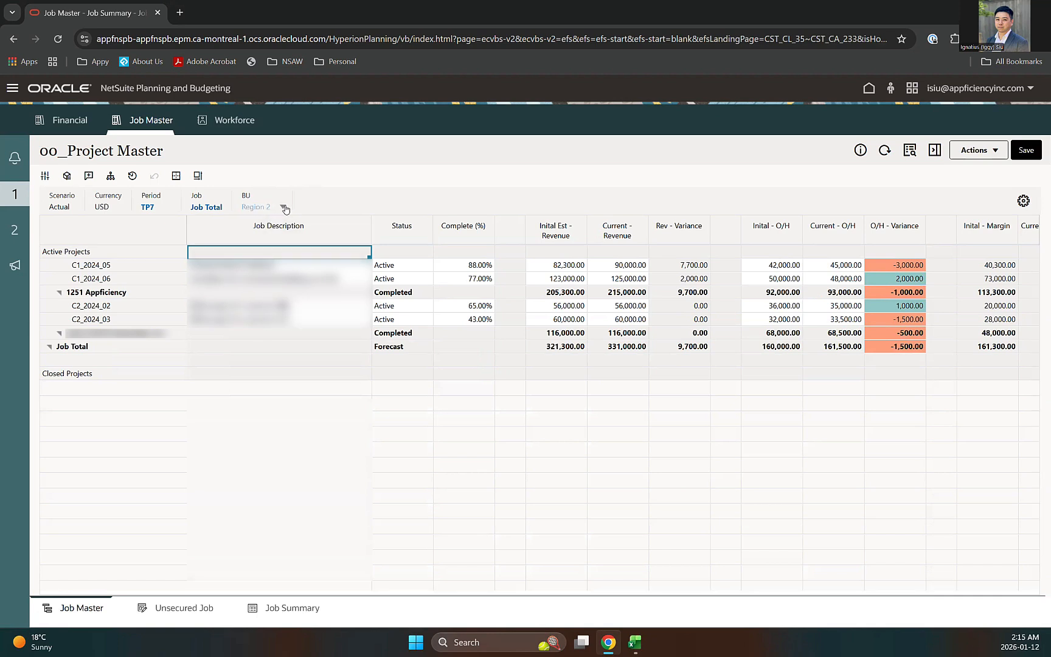
{"action": "left_click", "coordinate": [354, 190]}
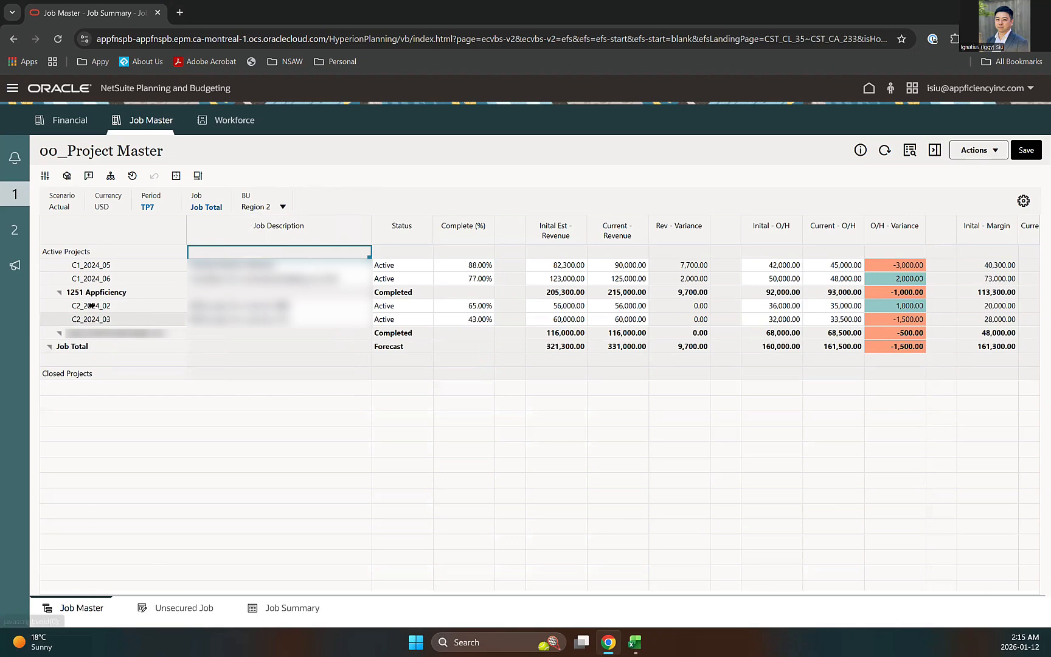
{"action": "left_click", "coordinate": [170, 607]}
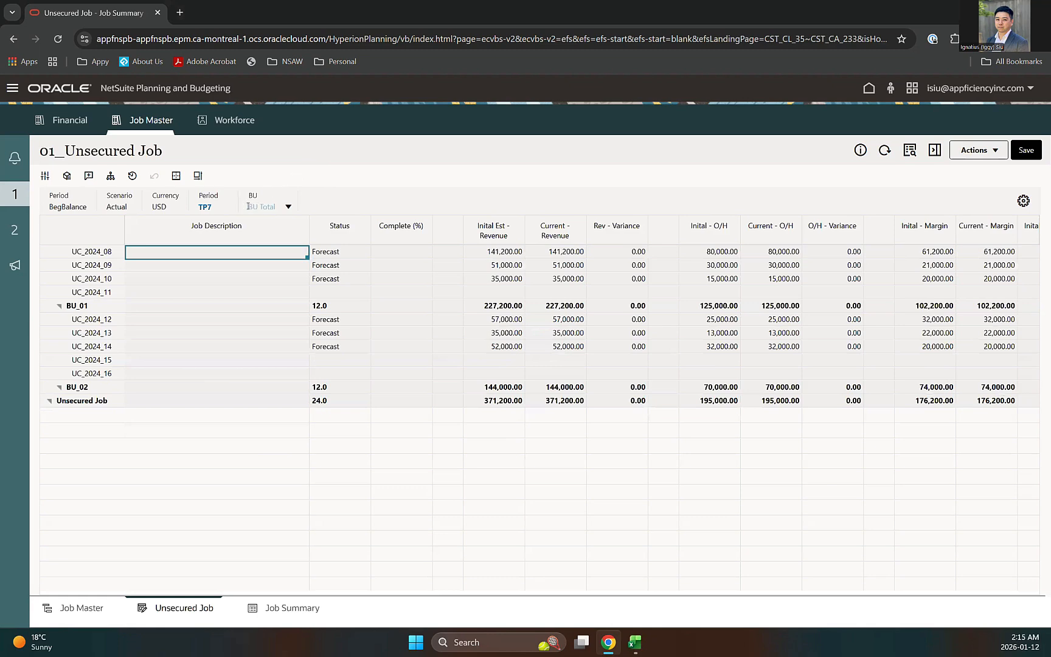
Step: Show the unsecured jobs for BU 1 Adjustment
{"action": "left_click", "coordinate": [266, 205]}
{"action": "left_click", "coordinate": [272, 258]}
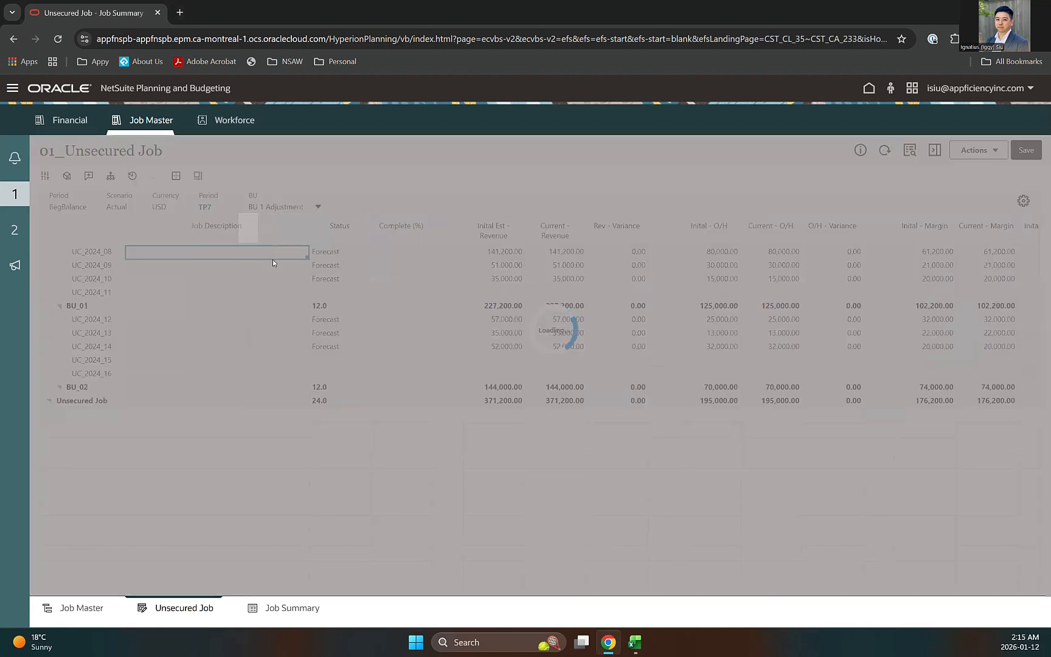
{"action": "left_click", "coordinate": [377, 349]}
{"action": "left_click", "coordinate": [330, 337]}
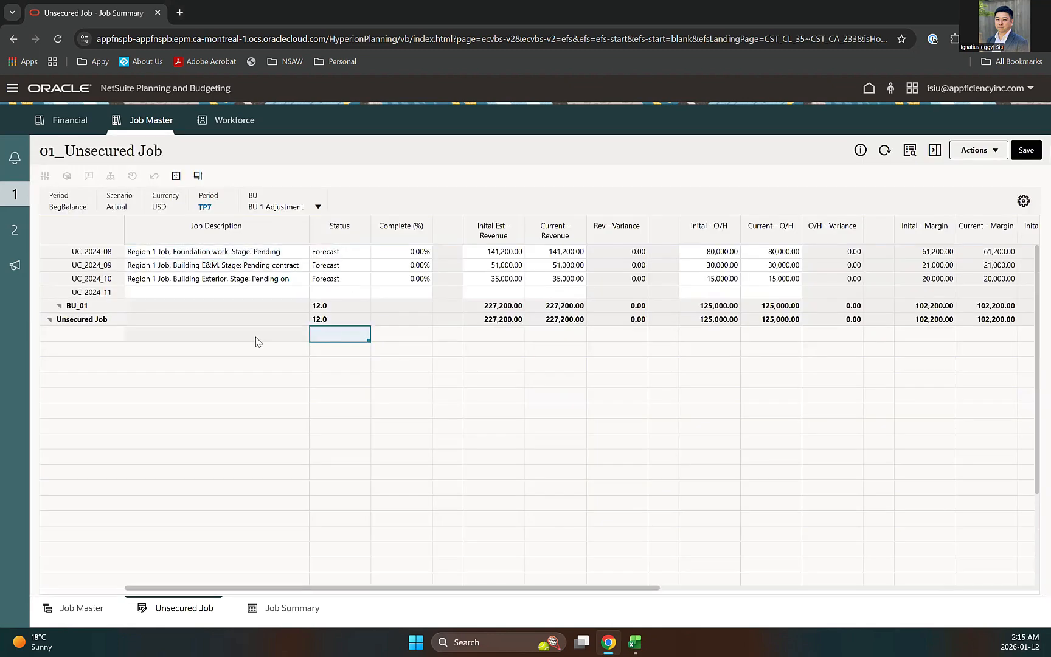
{"action": "left_click", "coordinate": [256, 339]}
Step: Inspect the UC_2024_08 row and gross margin columns, then open 02_Job Summary
{"action": "left_click", "coordinate": [93, 250]}
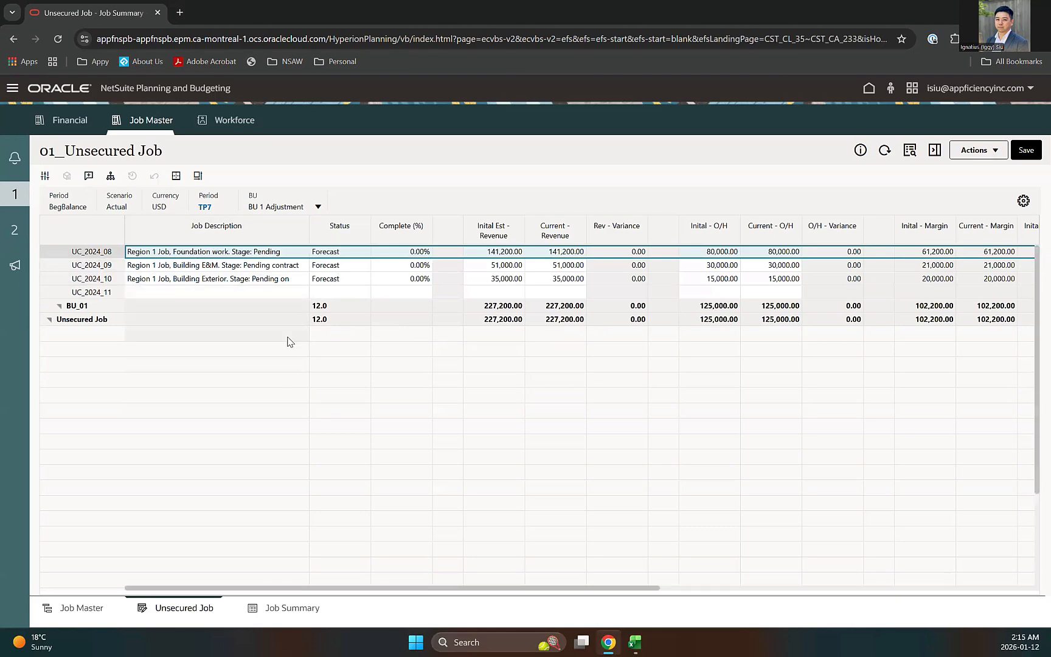
{"action": "left_click", "coordinate": [399, 339]}
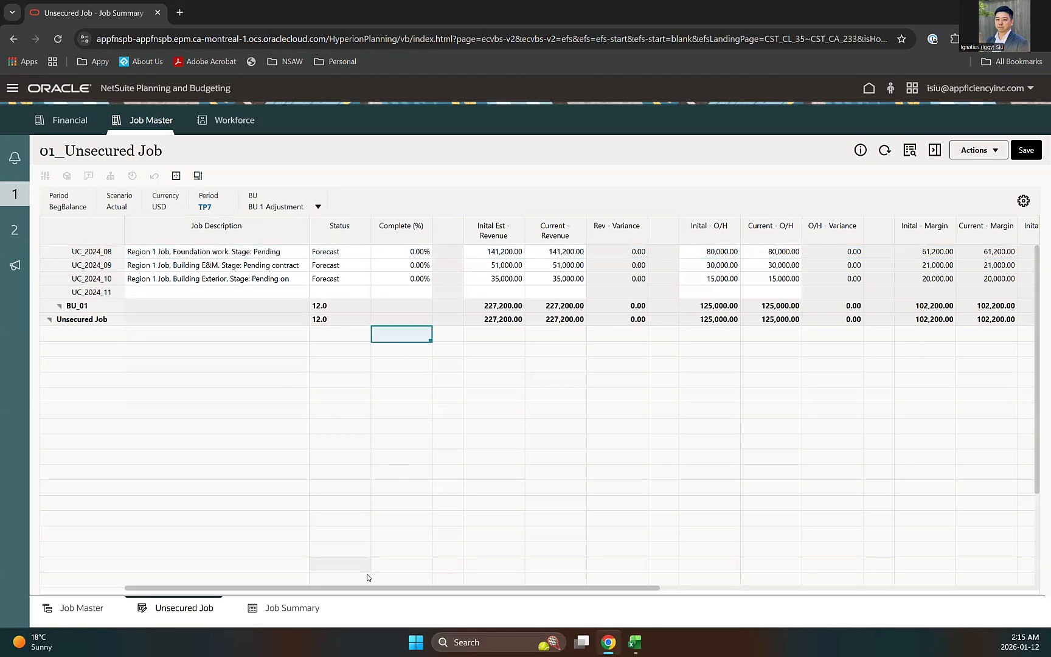
{"action": "left_click_drag", "start_coordinate": [355, 589], "coordinate": [427, 589]}
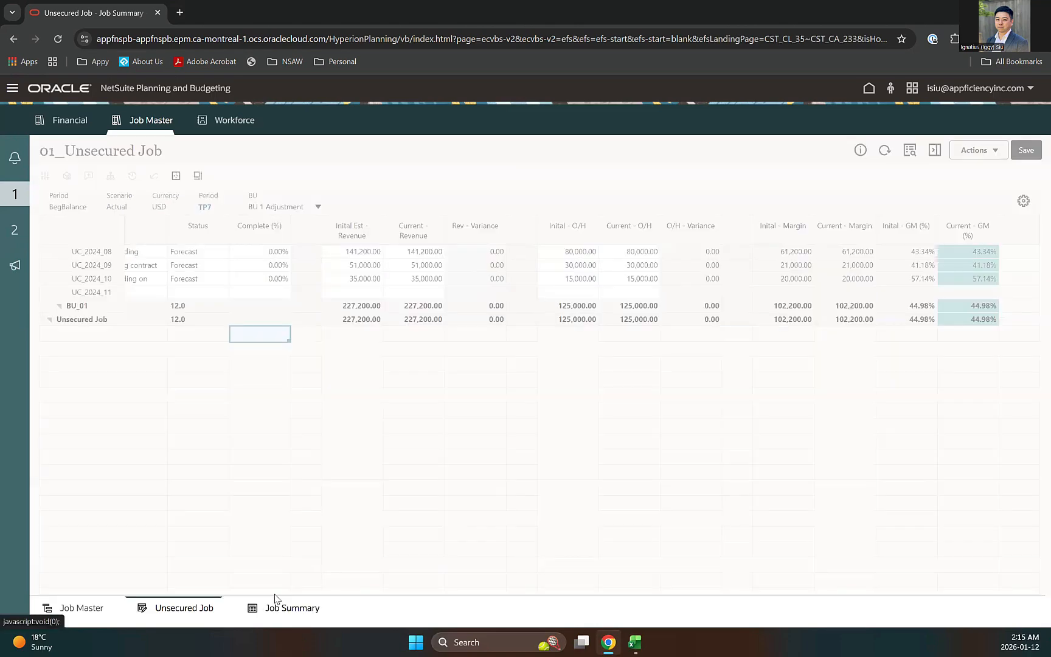
{"action": "left_click", "coordinate": [279, 602]}
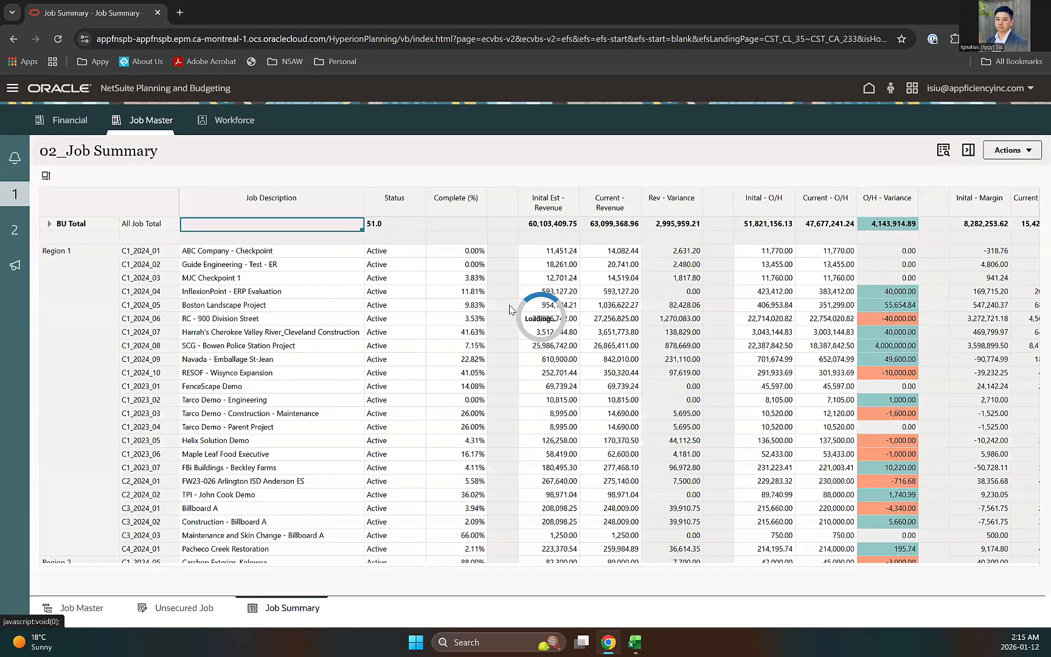
Step: Scroll through the 02_Job Summary margins, then switch to Excel's Smart View Demo forms
{"action": "scroll", "coordinate": [522, 336], "scroll_direction": "down", "scroll_amount": 4}
{"action": "scroll", "coordinate": [140, 325], "scroll_direction": "down", "scroll_amount": 3}
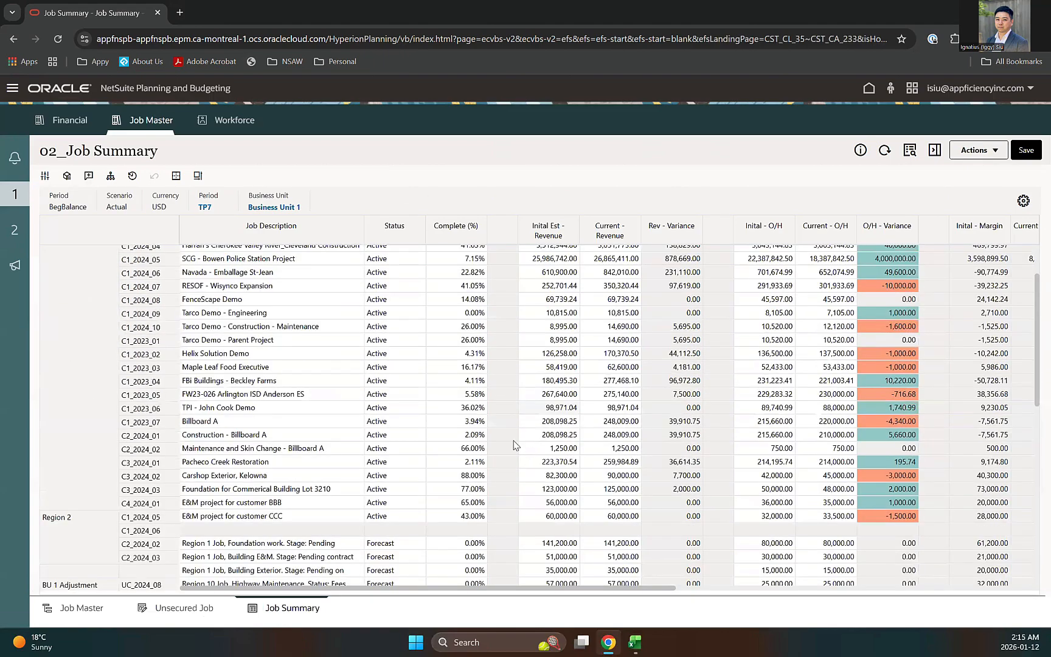
{"action": "scroll", "coordinate": [514, 445], "scroll_direction": "up", "scroll_amount": 3}
{"action": "scroll", "coordinate": [270, 270], "scroll_direction": "up", "scroll_amount": 1}
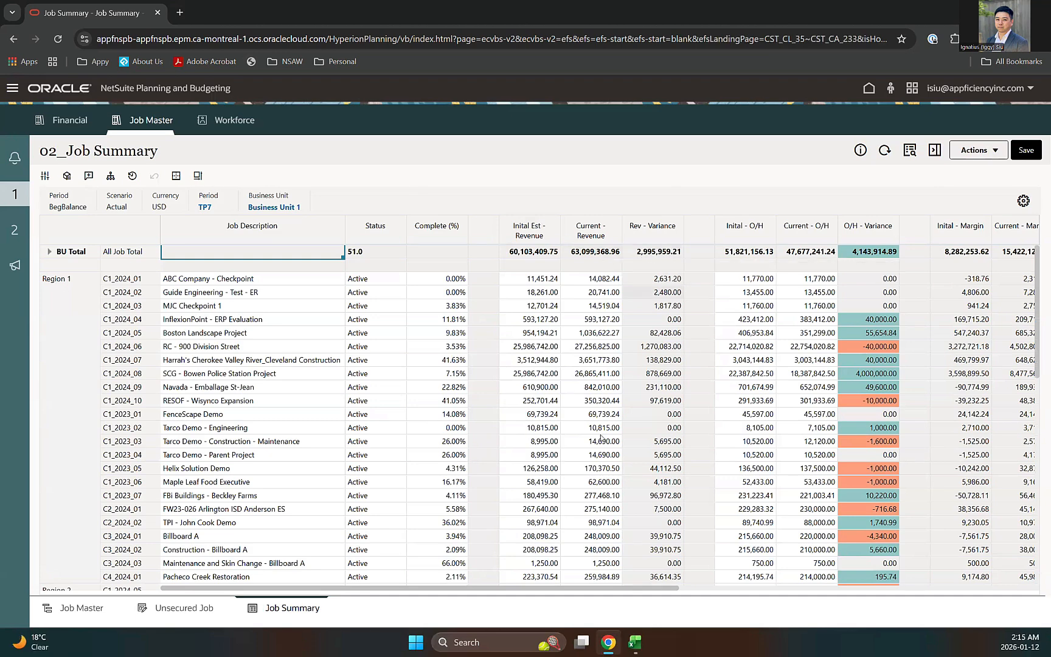
{"action": "left_click_drag", "start_coordinate": [487, 589], "coordinate": [646, 589]}
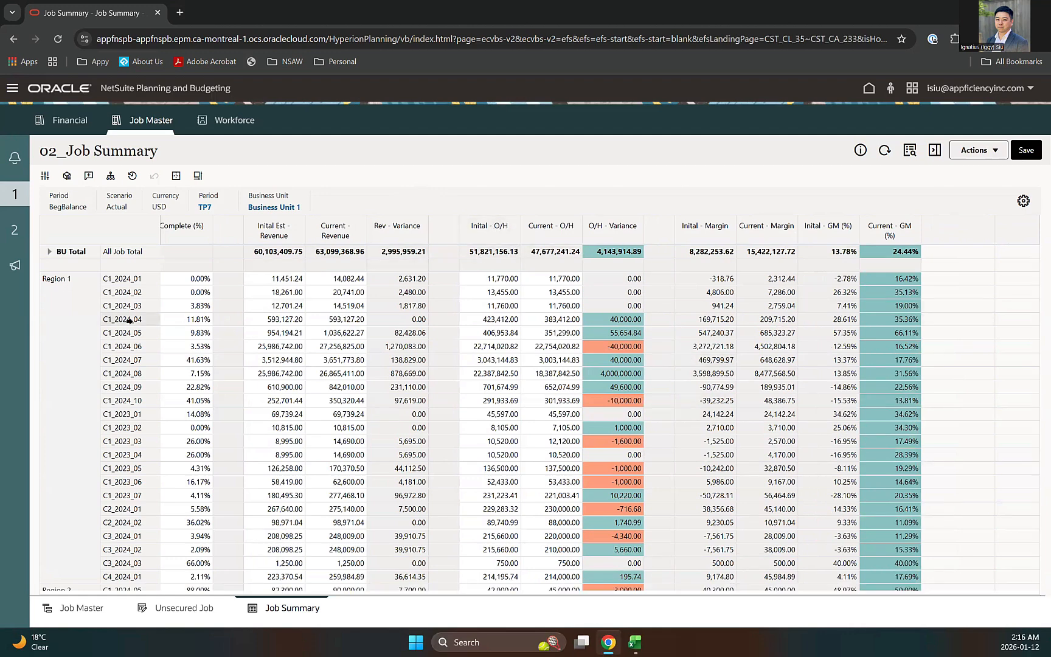
{"action": "scroll", "coordinate": [814, 398], "scroll_direction": "down", "scroll_amount": 2}
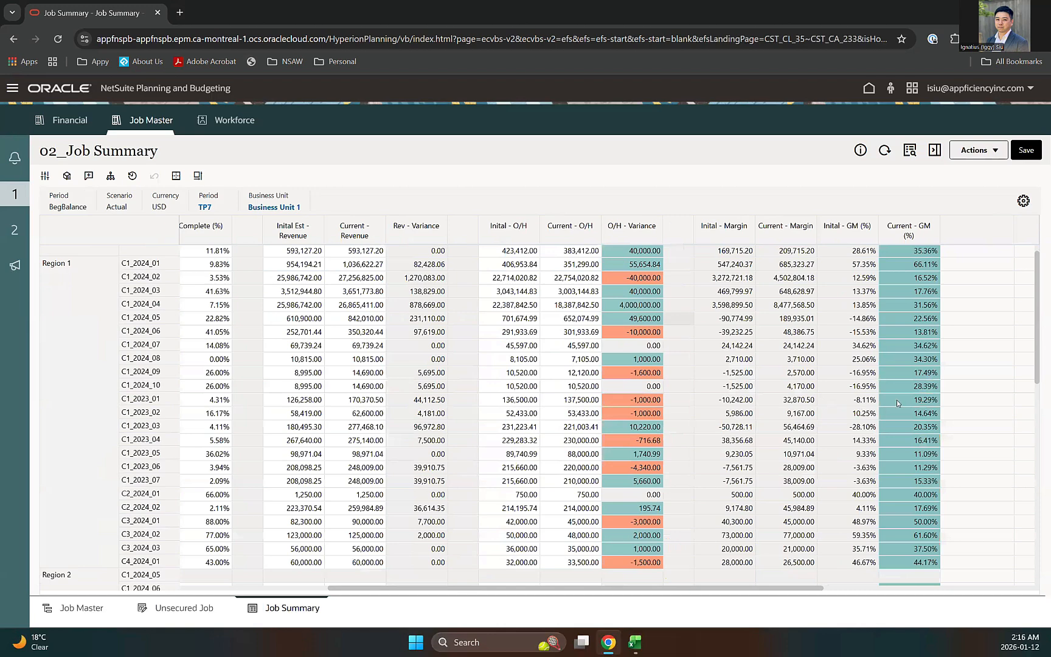
{"action": "scroll", "coordinate": [775, 352], "scroll_direction": "up", "scroll_amount": 2}
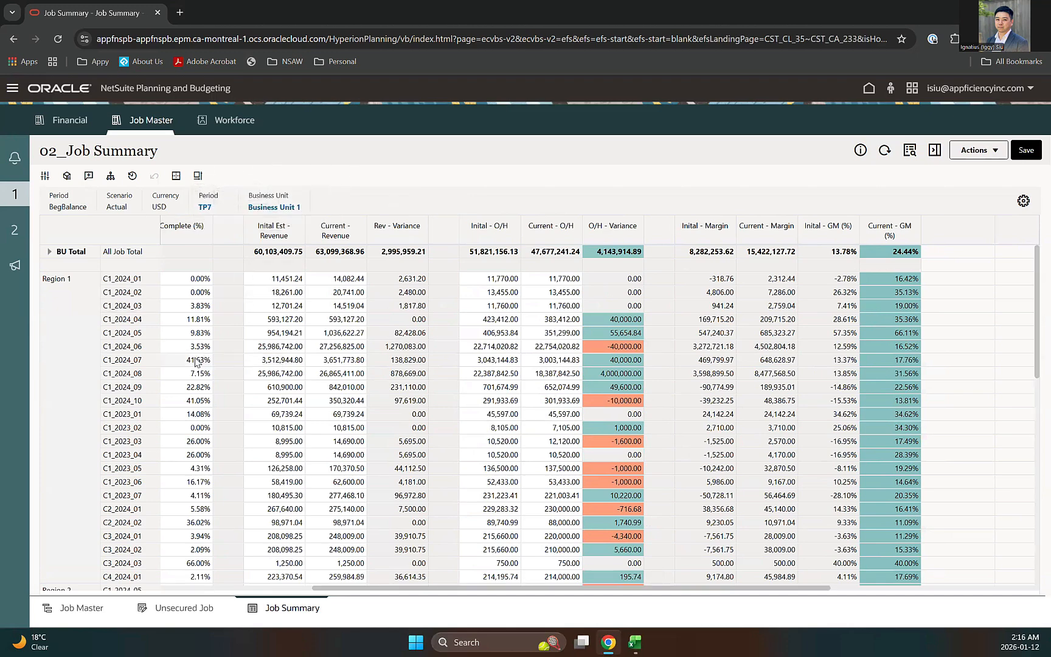
{"action": "scroll", "coordinate": [342, 345], "scroll_direction": "down", "scroll_amount": 3}
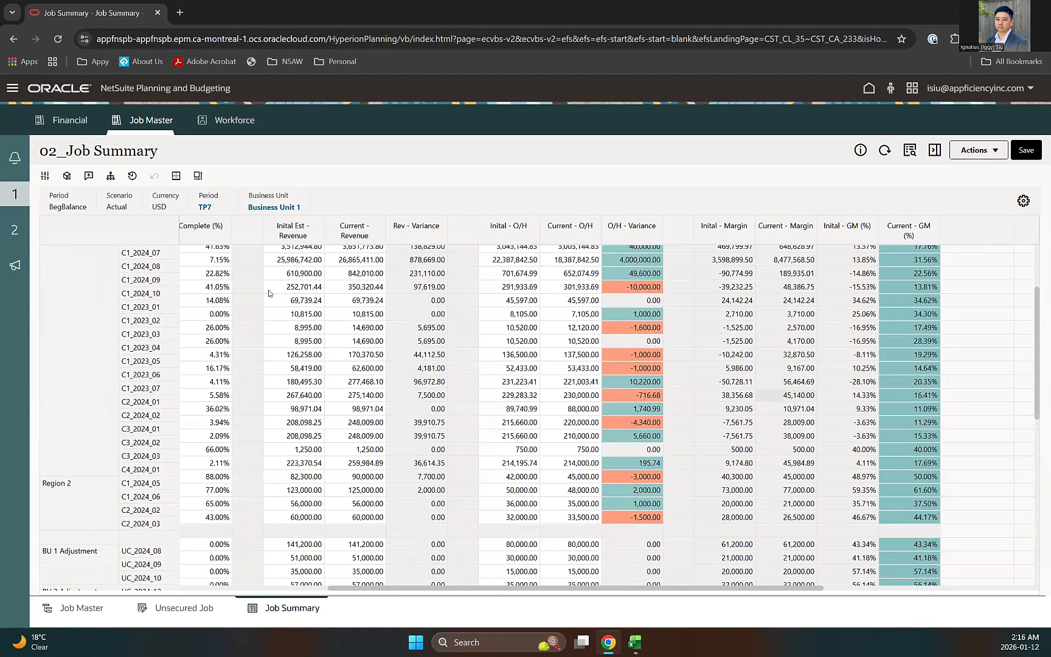
{"action": "scroll", "coordinate": [196, 397], "scroll_direction": "up", "scroll_amount": 3}
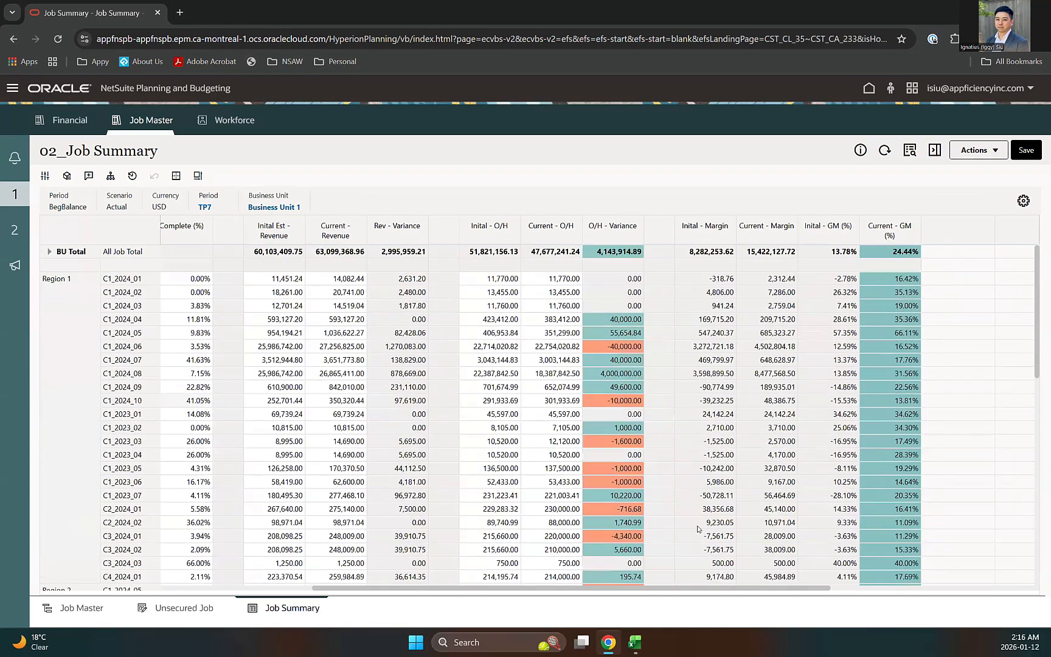
{"action": "left_click", "coordinate": [634, 642]}
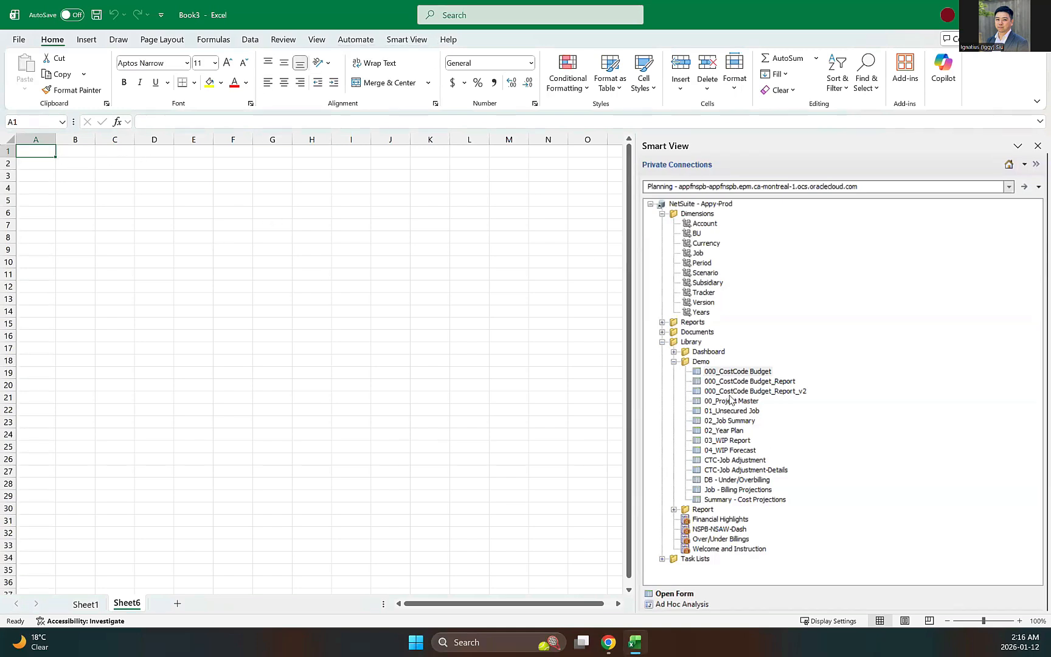
Step: Load 02_Job Summary into Excel via Smart View, add a blank sheet, and return to the browser
{"action": "double_click", "coordinate": [742, 423]}
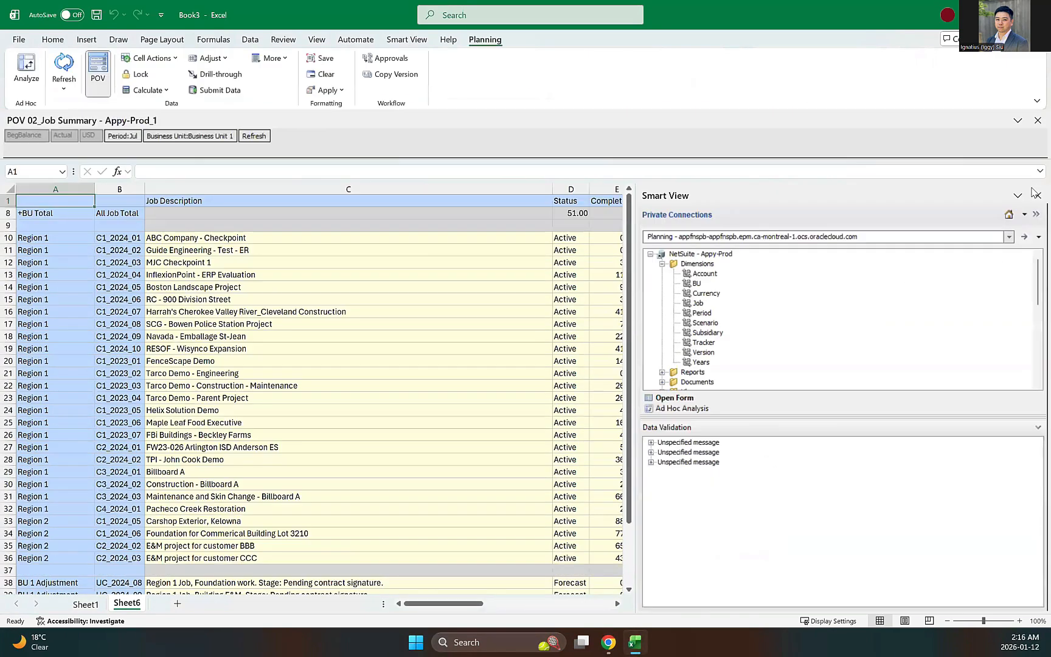
{"action": "left_click", "coordinate": [1035, 192]}
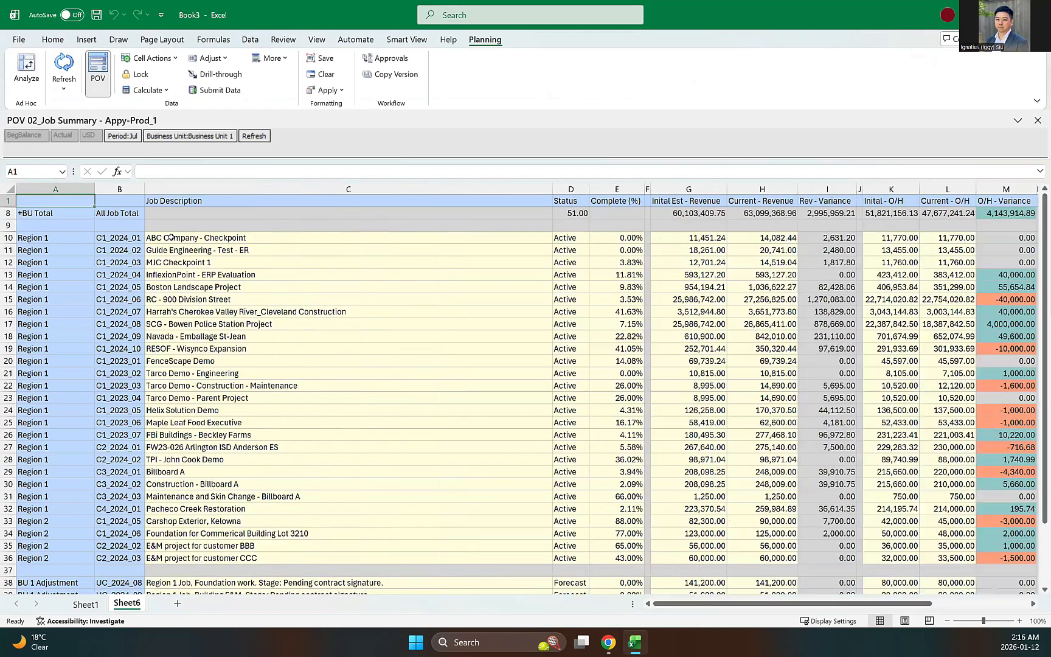
{"action": "left_click", "coordinate": [178, 604]}
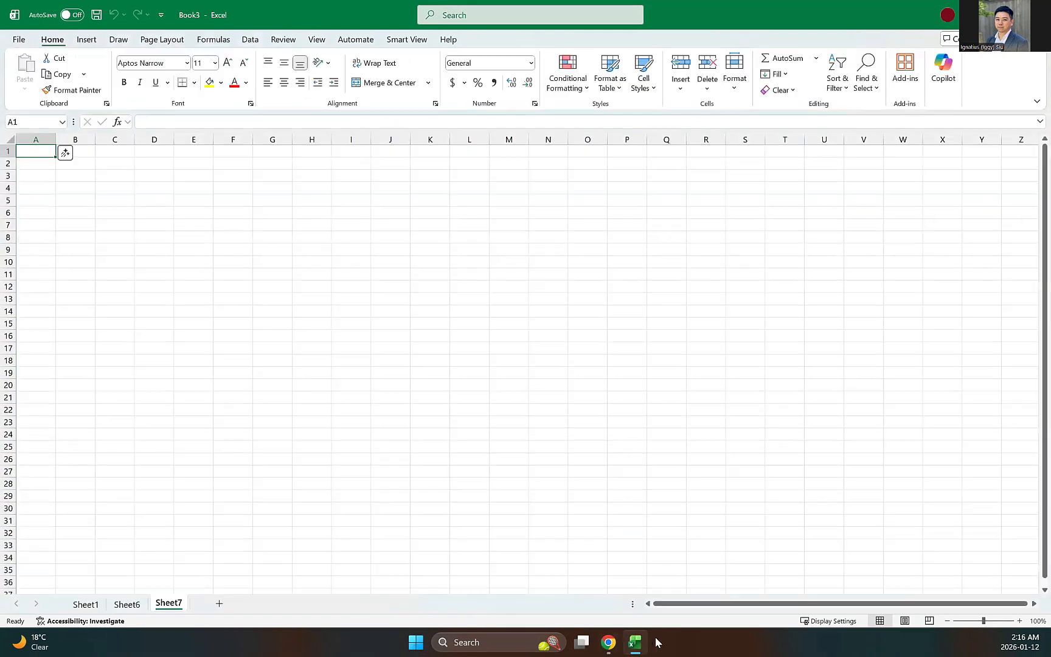
{"action": "left_click", "coordinate": [608, 642]}
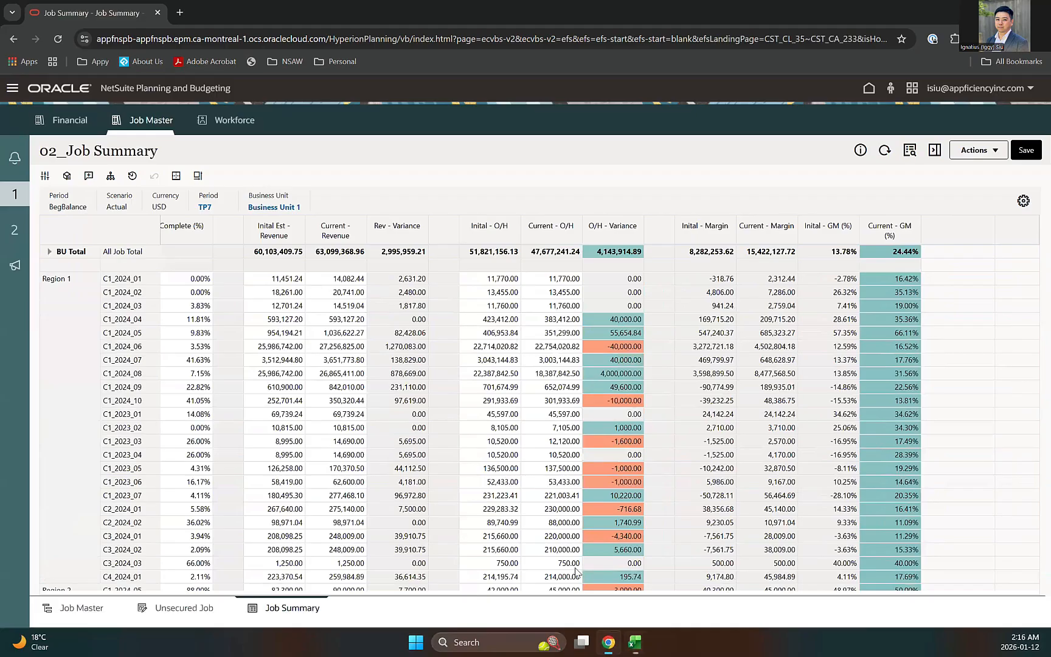
Step: Open the Job - Forecast billing projections form for Region 1
{"action": "left_click", "coordinate": [32, 245]}
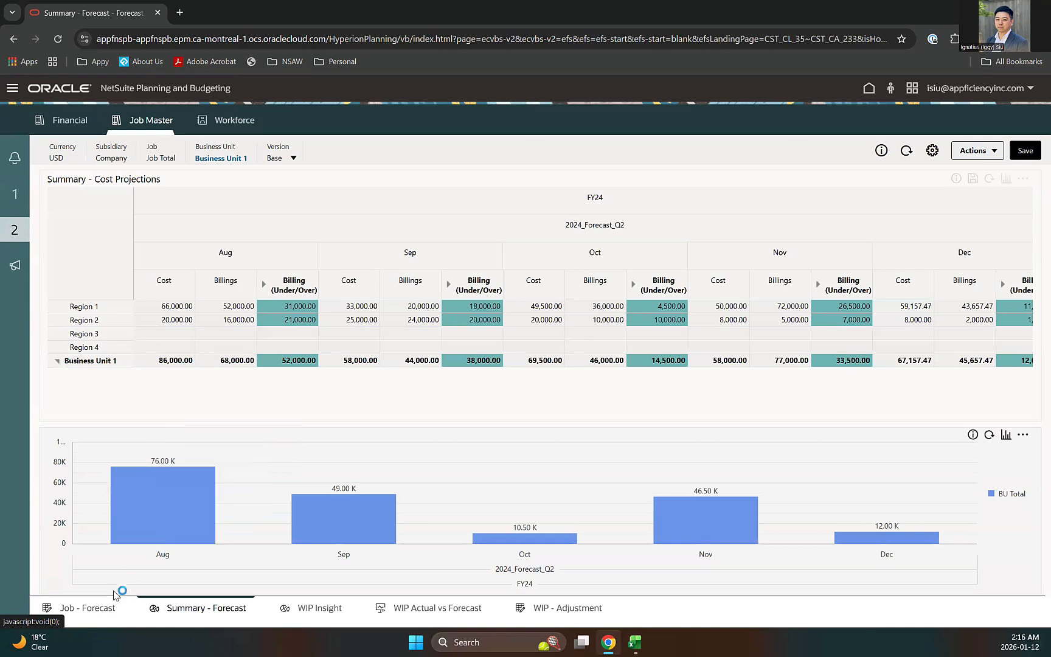
{"action": "left_click", "coordinate": [88, 607]}
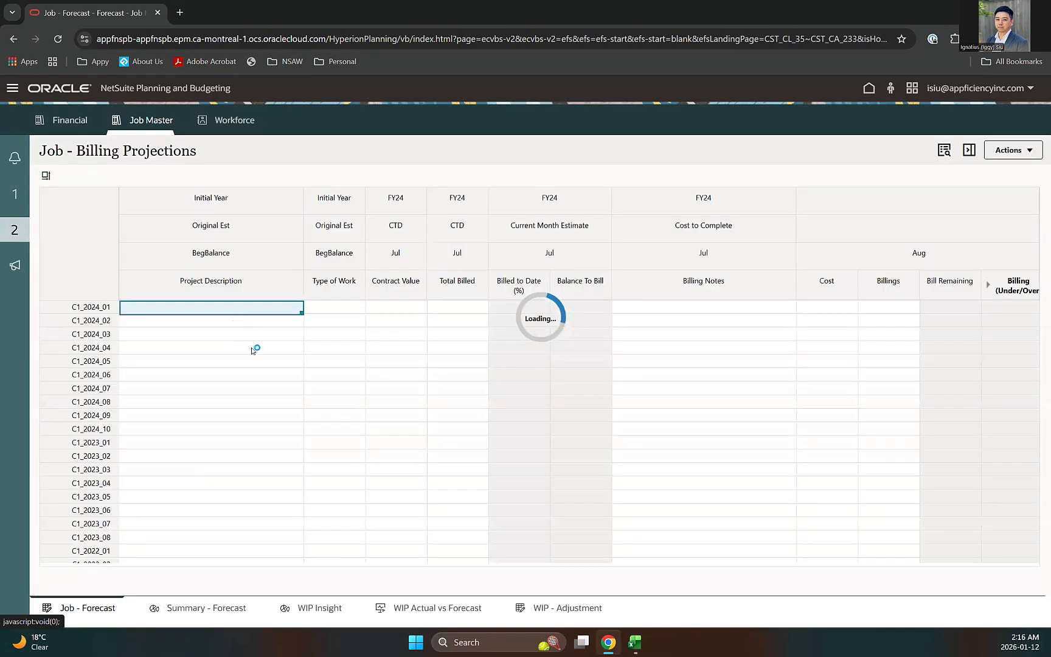
{"action": "left_click", "coordinate": [392, 201]}
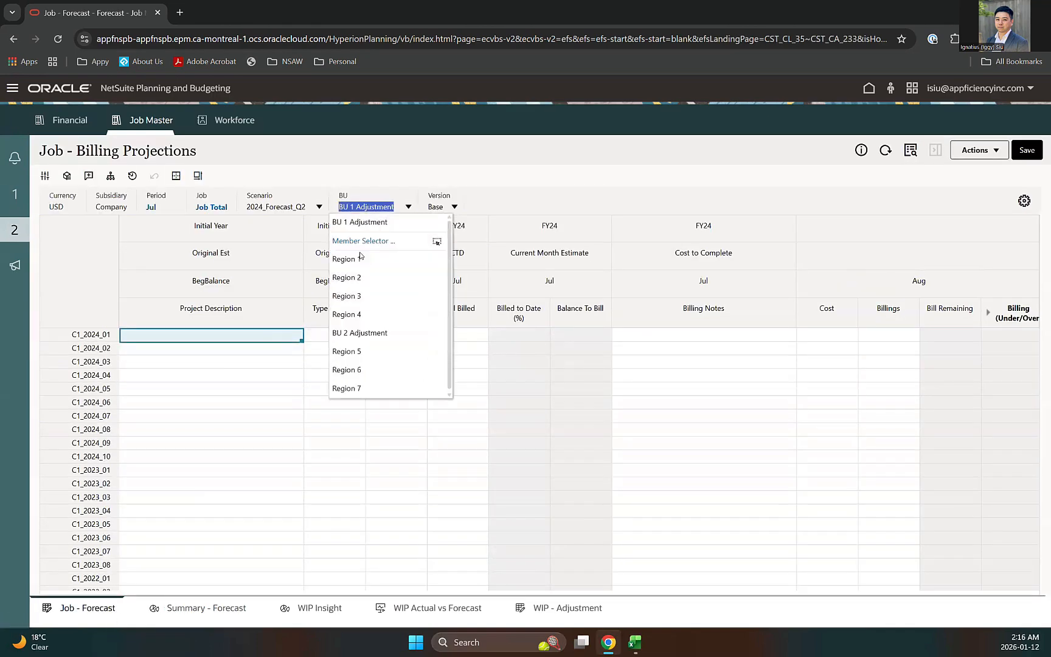
{"action": "left_click", "coordinate": [356, 257]}
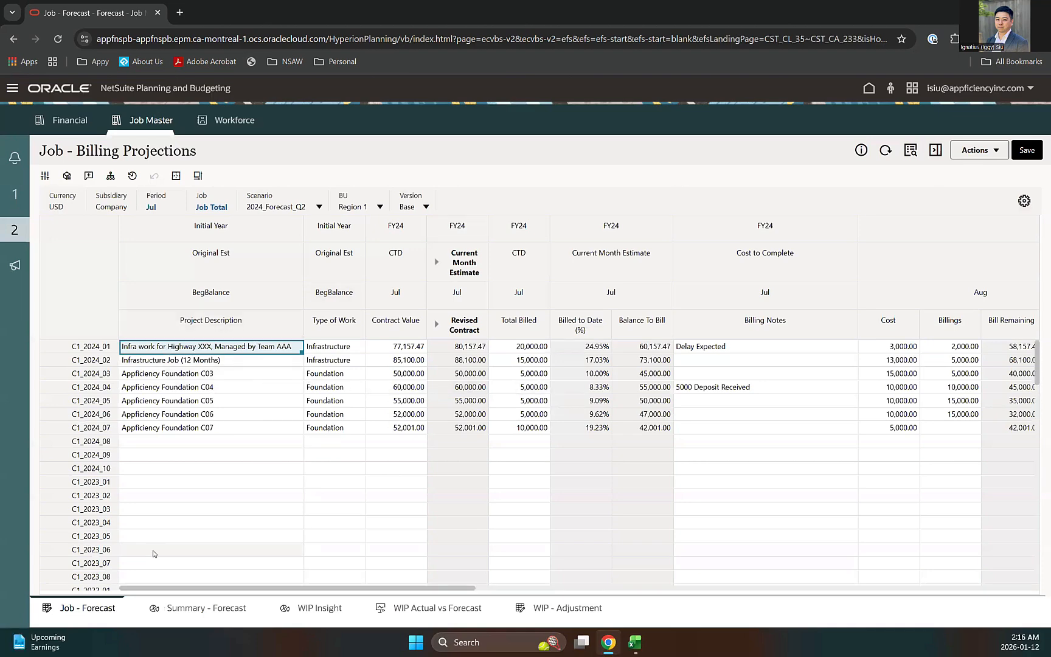
Step: Review C1_2024_09's Revised Contract and Billed to Date, and C1_2024_08's Type of Work choices
{"action": "left_click_drag", "start_coordinate": [171, 588], "coordinate": [223, 591]}
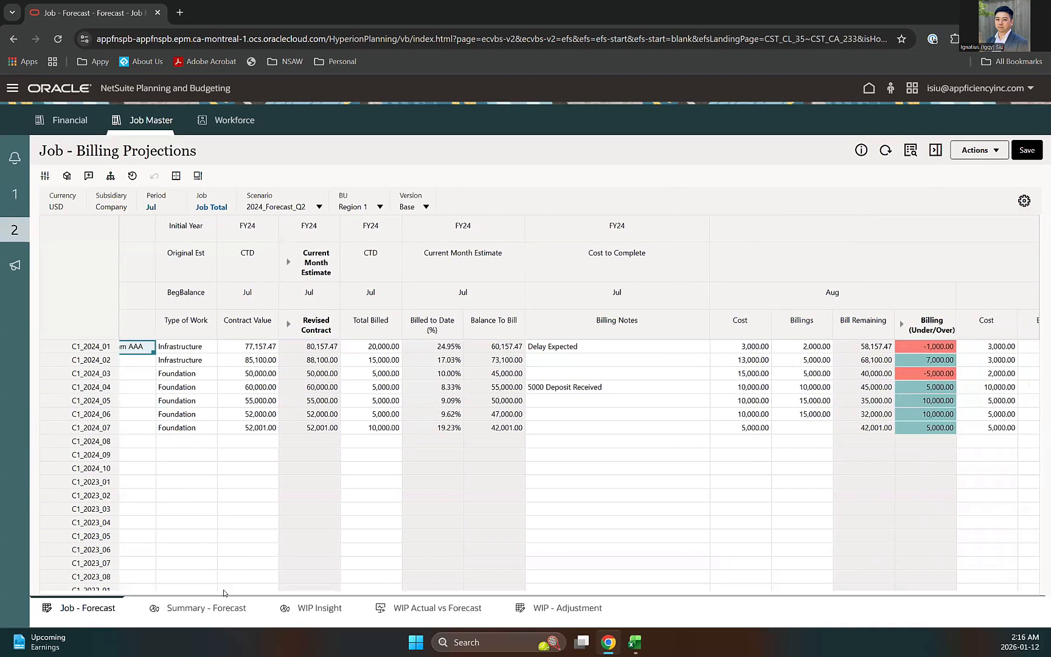
{"action": "left_click", "coordinate": [311, 451]}
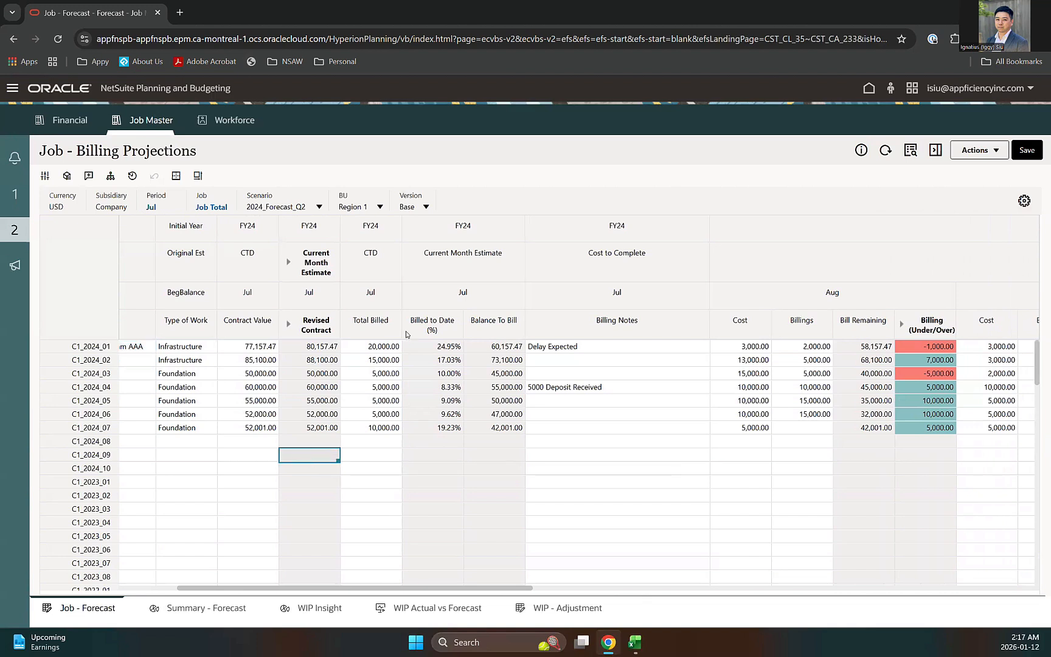
{"action": "left_click", "coordinate": [434, 457]}
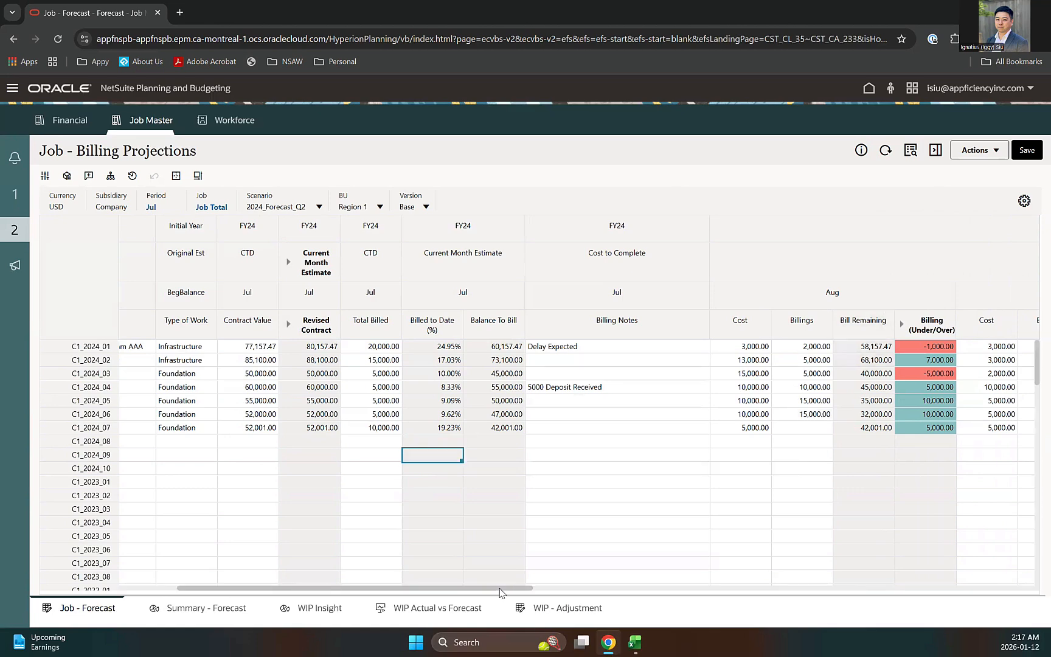
{"action": "left_click_drag", "start_coordinate": [498, 592], "coordinate": [663, 593]}
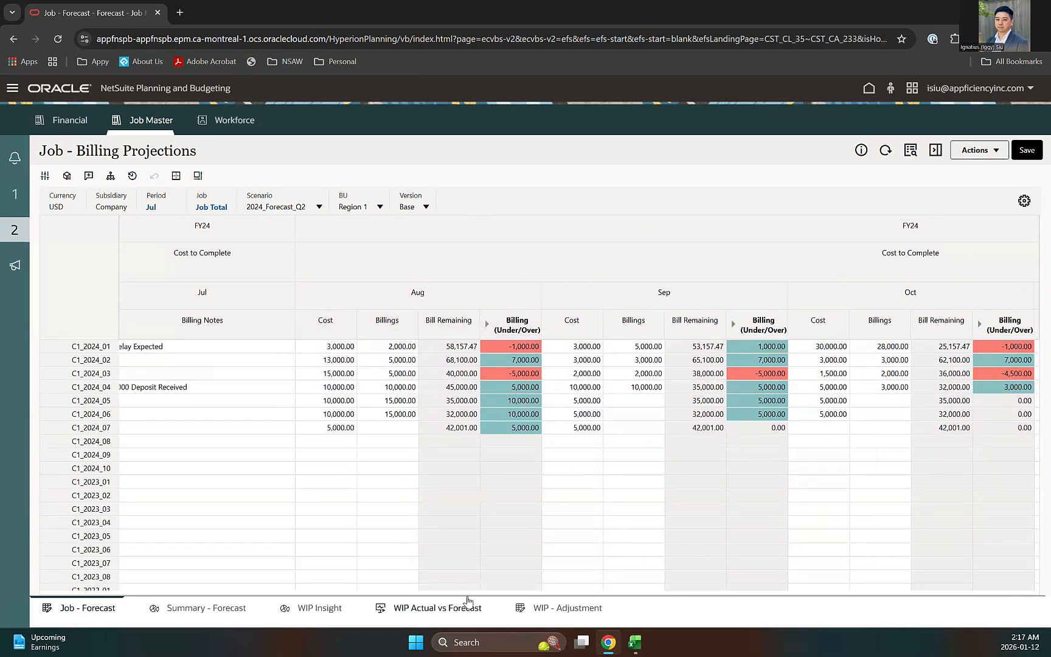
{"action": "left_click_drag", "start_coordinate": [476, 590], "coordinate": [267, 581]}
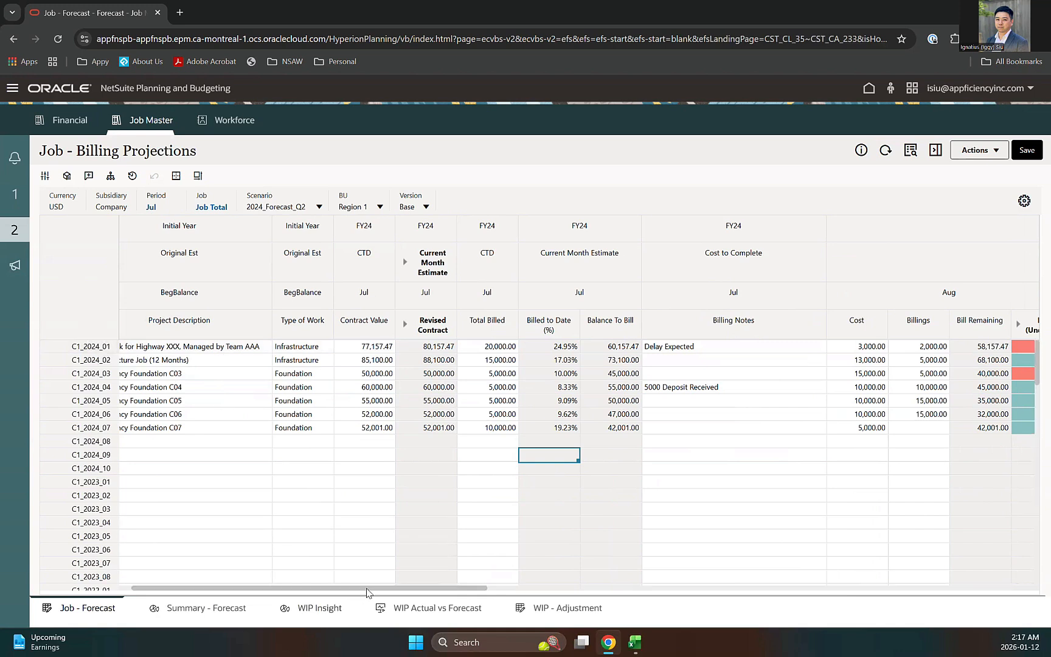
{"action": "left_click_drag", "start_coordinate": [336, 584], "coordinate": [321, 585]}
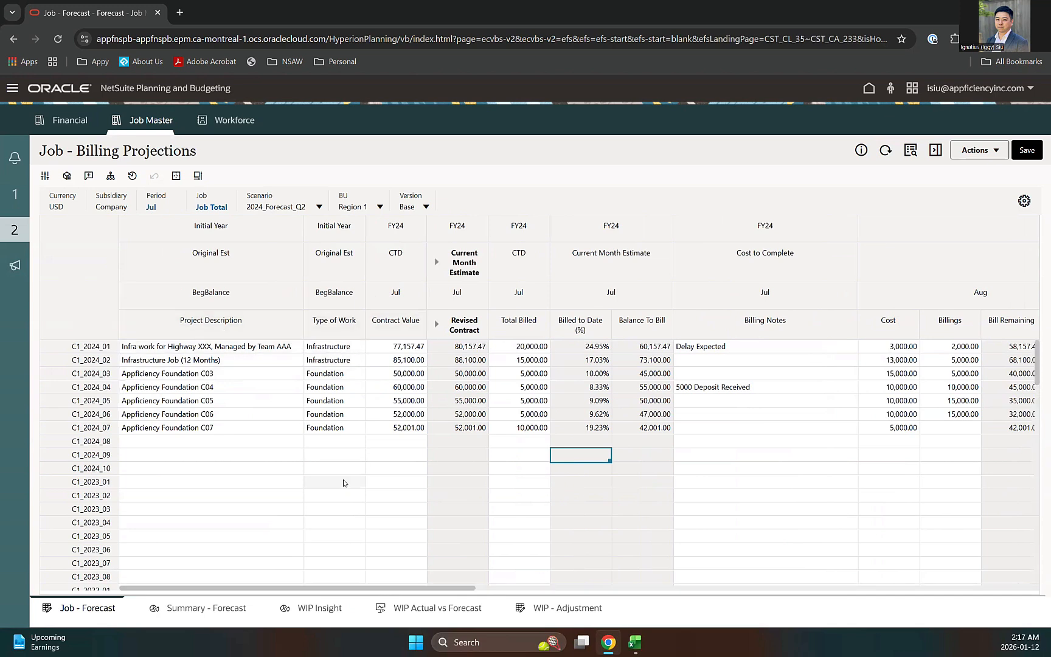
{"action": "left_click", "coordinate": [335, 351]}
{"action": "left_click", "coordinate": [331, 445]}
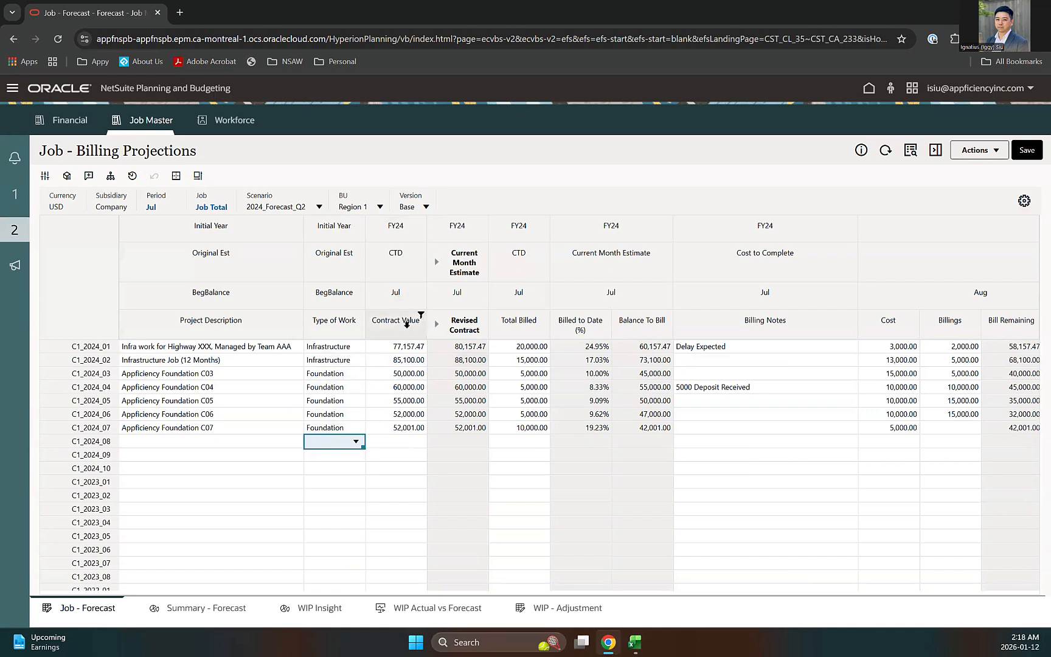
{"action": "left_click", "coordinate": [402, 321]}
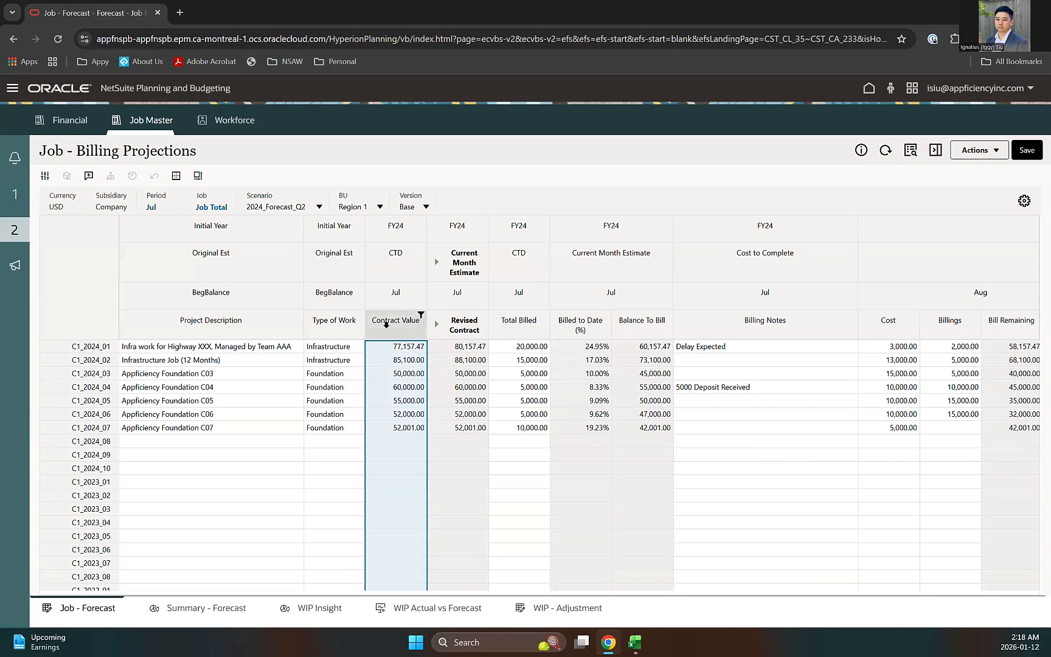
{"action": "left_click", "coordinate": [437, 324]}
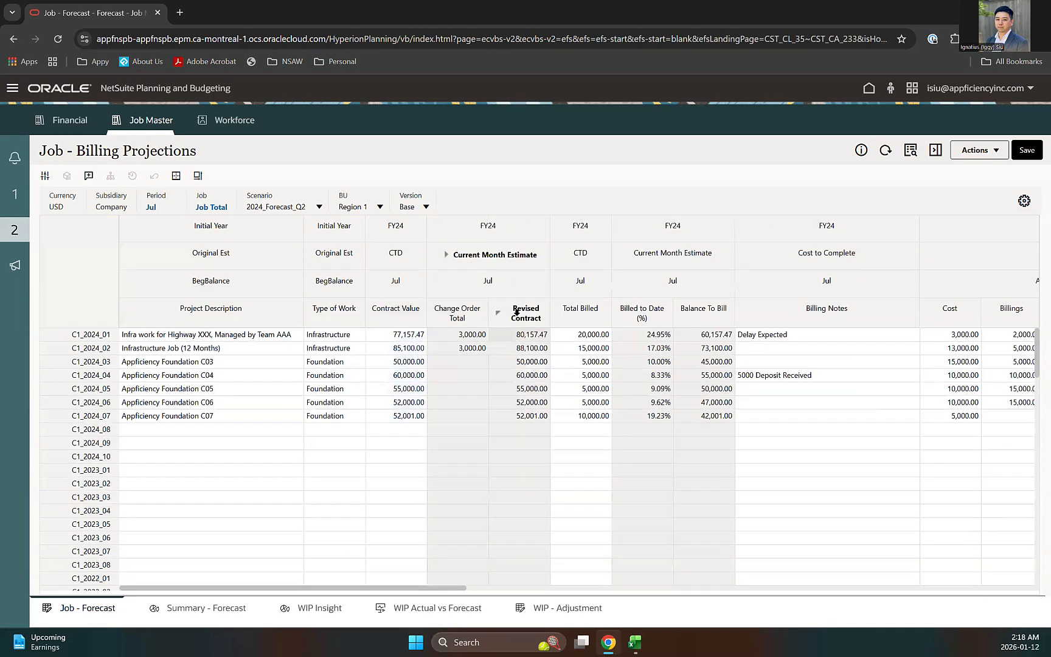
{"action": "left_click", "coordinate": [498, 323]}
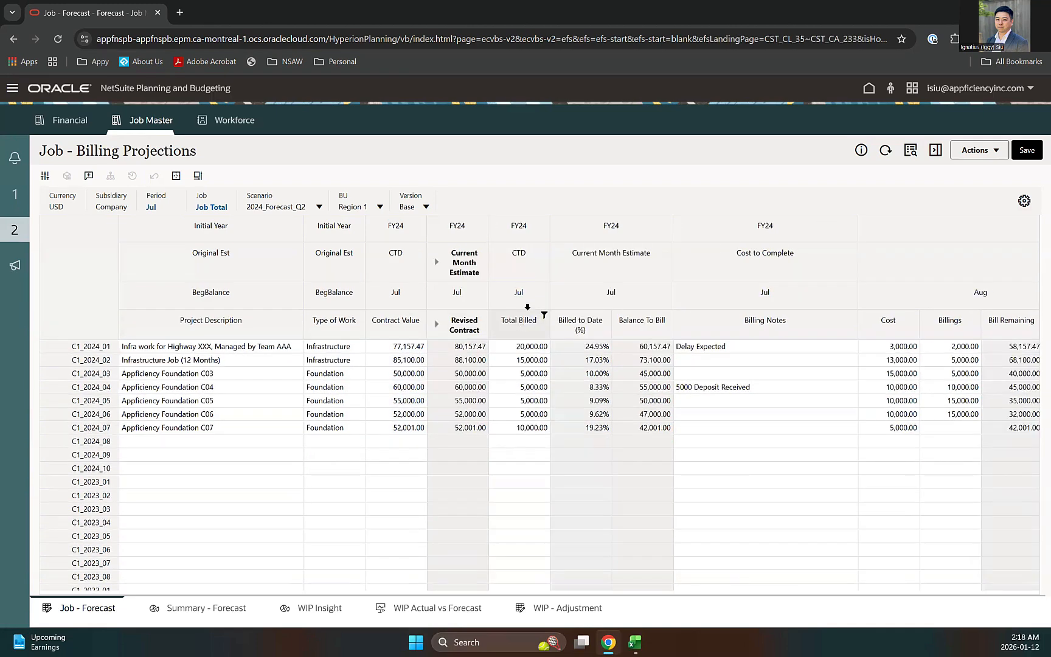
{"action": "left_click", "coordinate": [617, 259]}
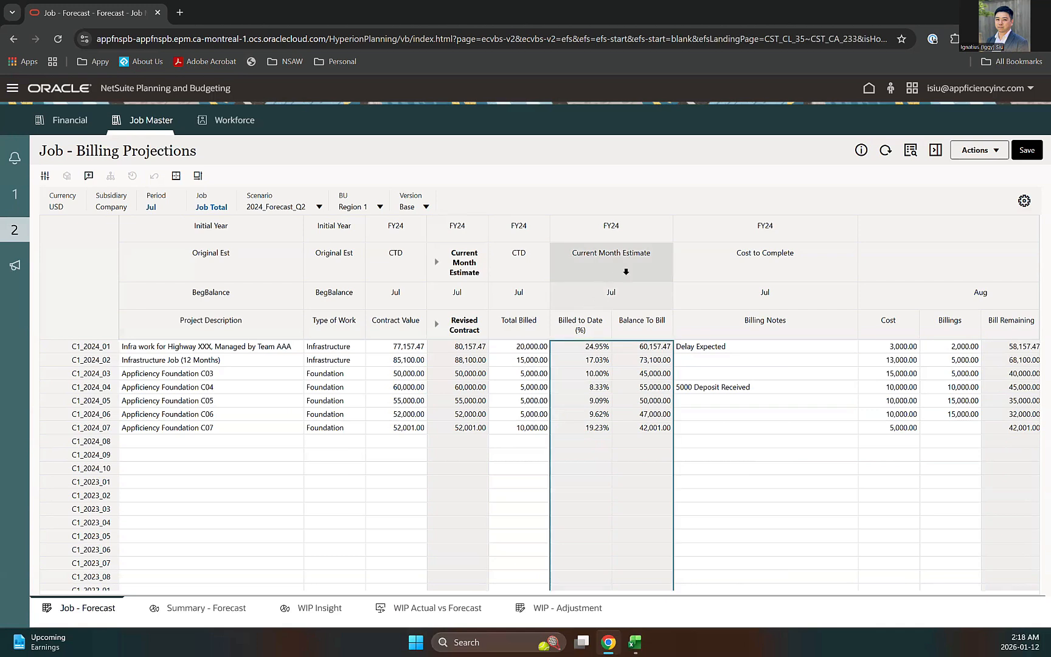
{"action": "left_click", "coordinate": [582, 361]}
{"action": "left_click", "coordinate": [608, 470]}
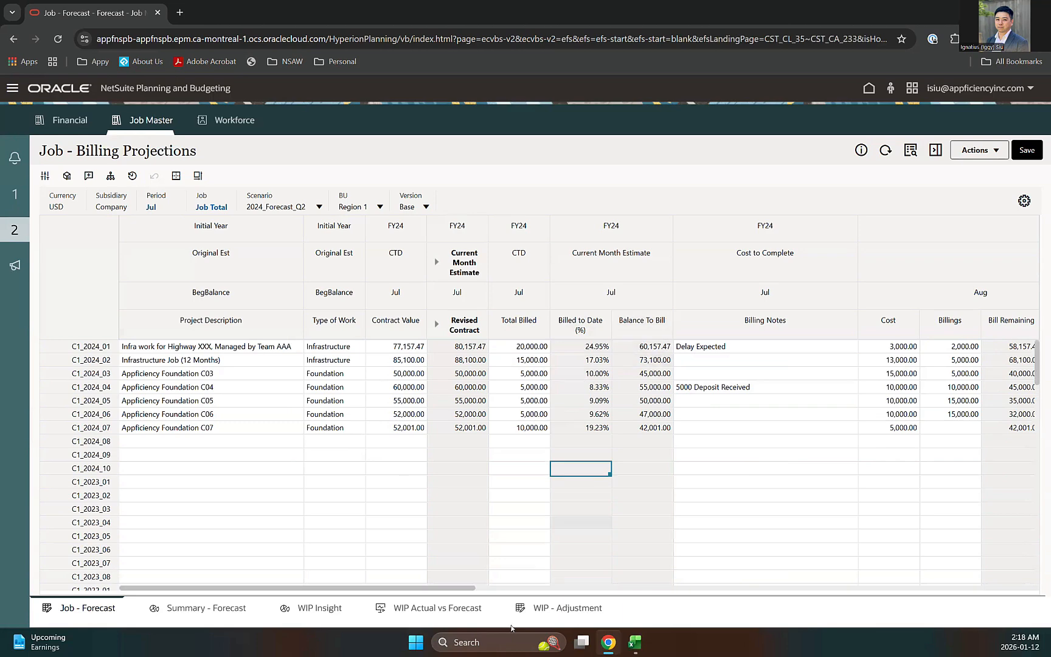
{"action": "left_click_drag", "start_coordinate": [467, 588], "coordinate": [612, 588]}
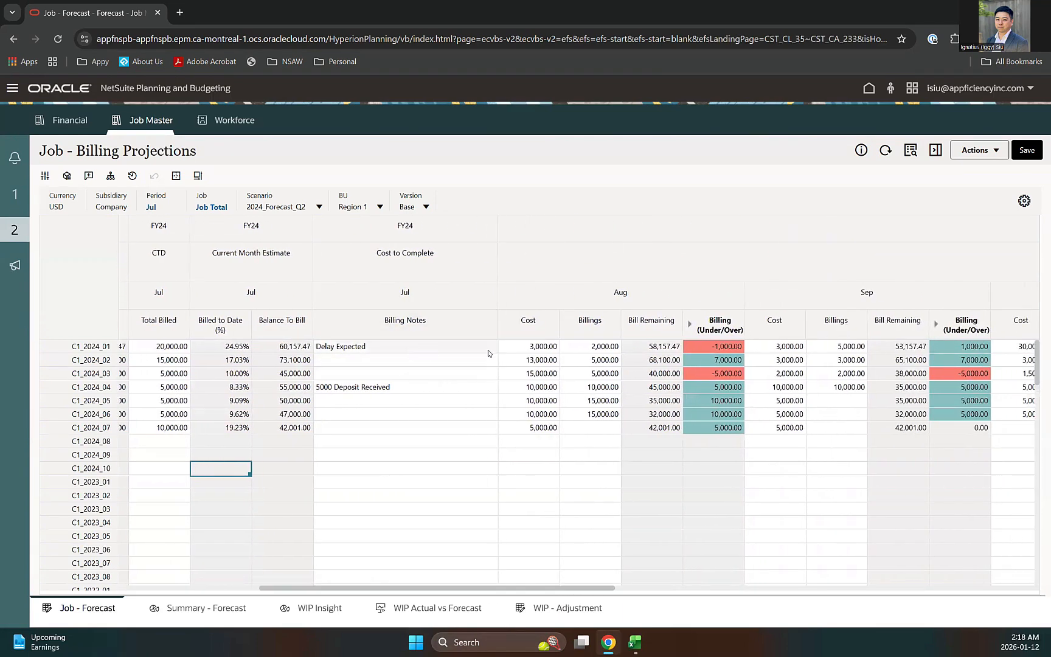
{"action": "left_click_drag", "start_coordinate": [503, 587], "coordinate": [622, 586]}
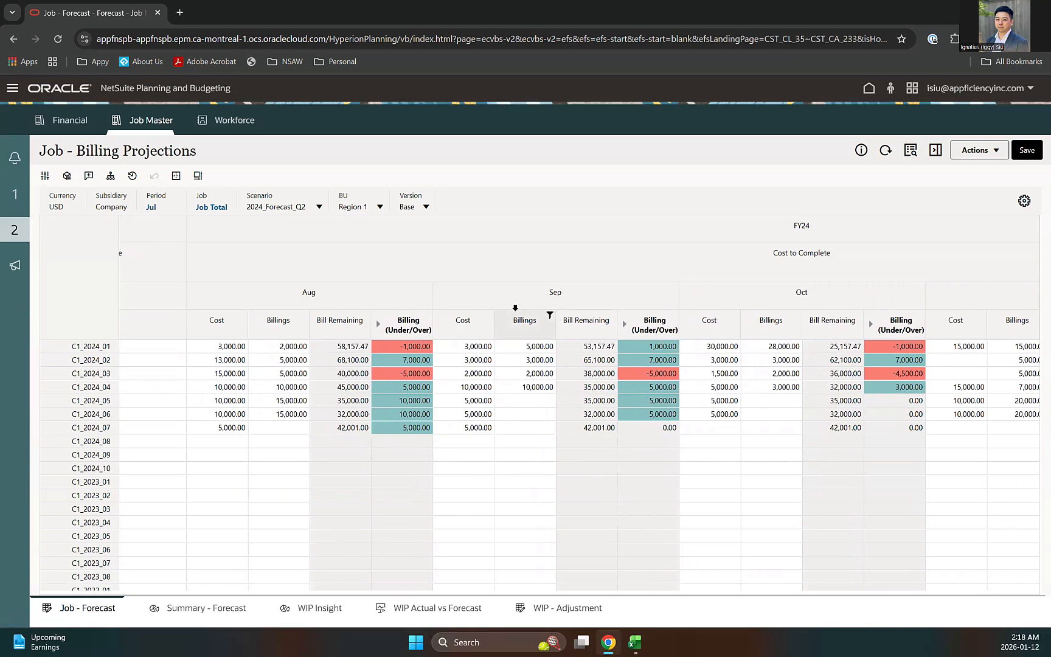
{"action": "mouse_move", "coordinate": [549, 593]}
{"action": "left_mouse_down"}
{"action": "mouse_move", "coordinate": [666, 588]}
{"action": "mouse_move", "coordinate": [543, 590]}
{"action": "left_mouse_up"}
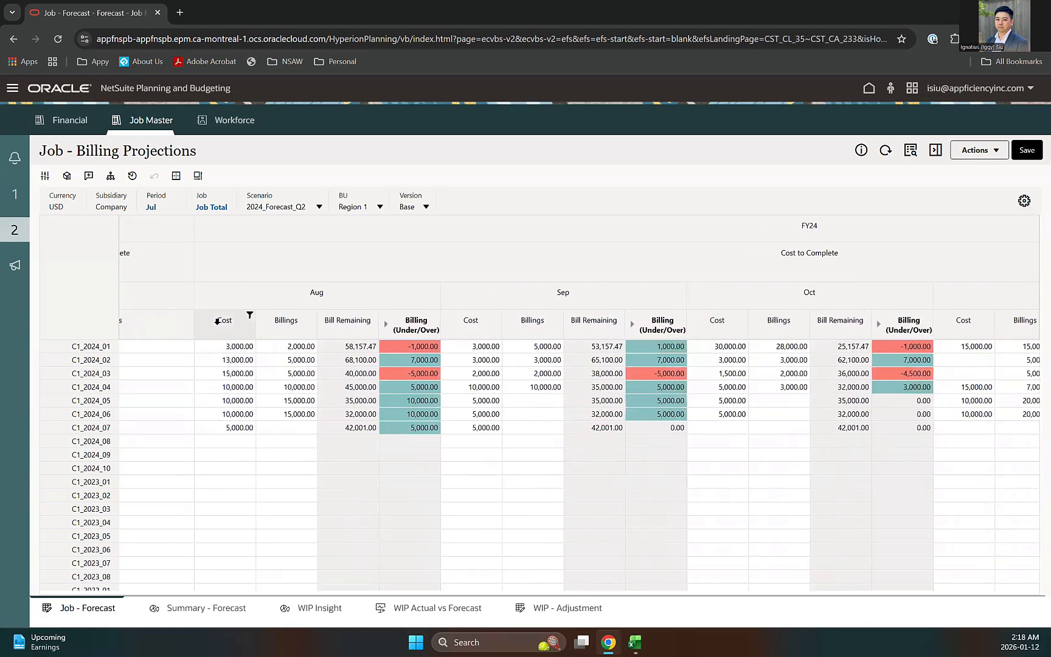
Step: Enter a new August Cost for C1_2024_01 and save it to the plan
{"action": "left_click", "coordinate": [230, 346]}
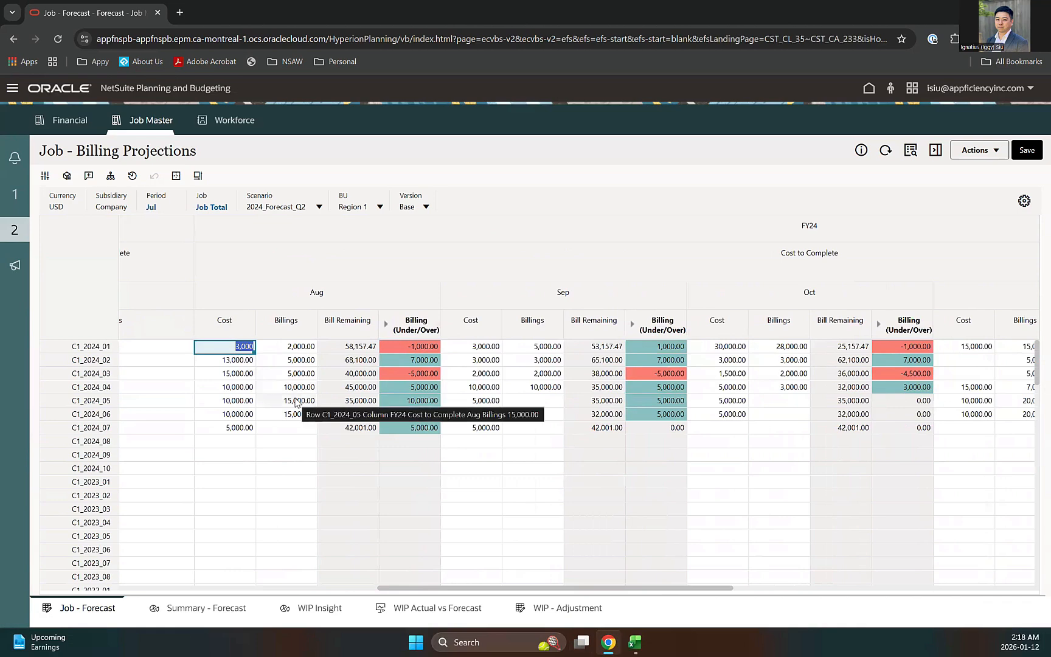
{"action": "type", "text": "5"}
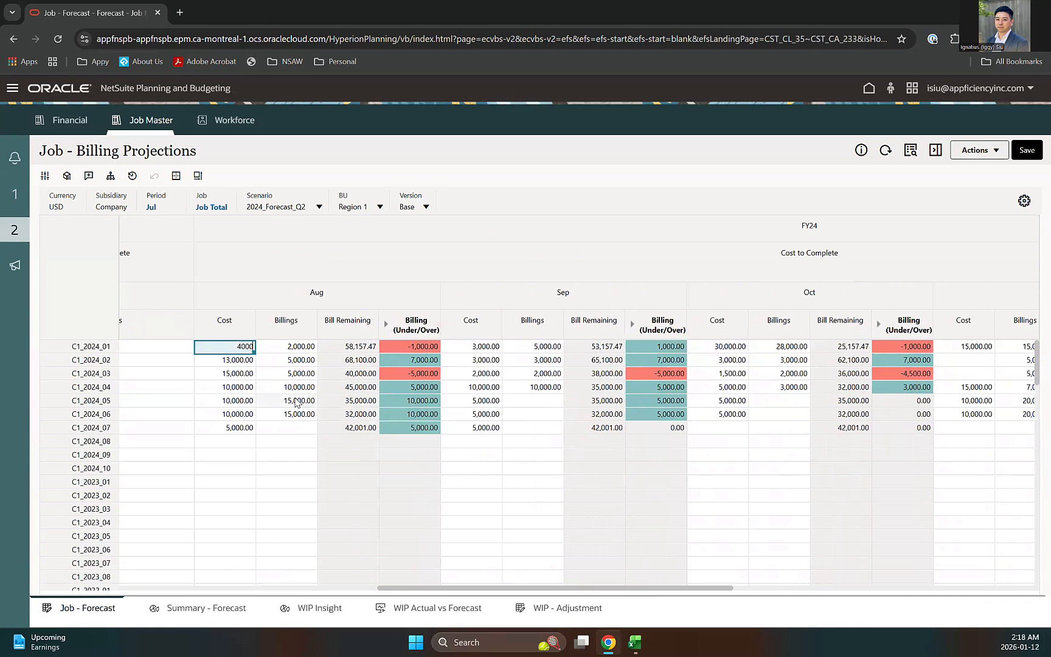
{"action": "key", "text": "Return"}
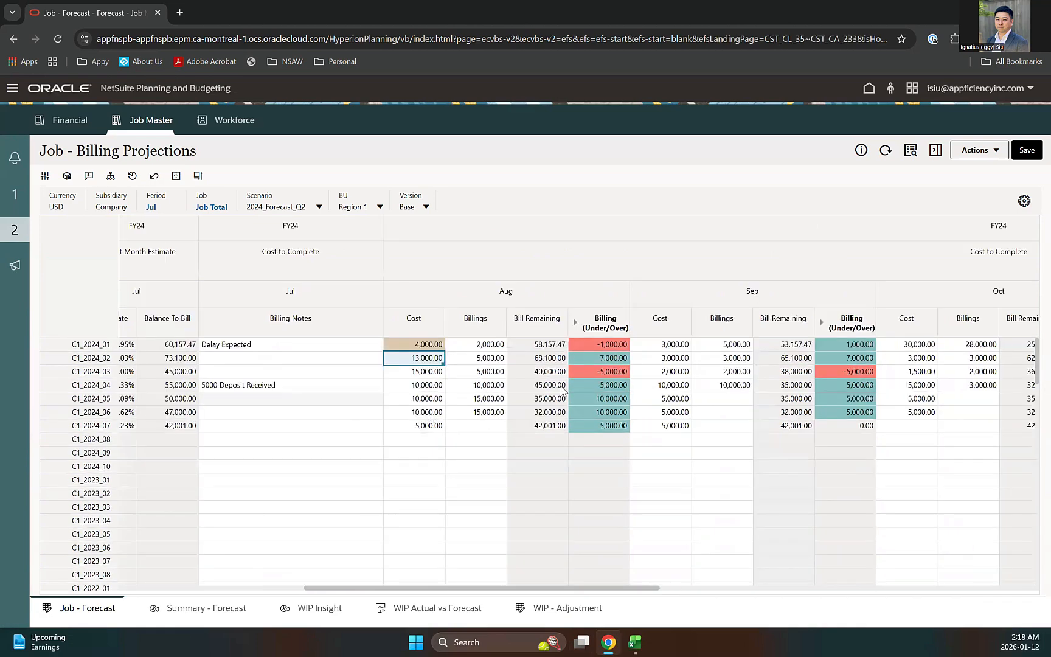
{"action": "left_click", "coordinate": [1025, 151]}
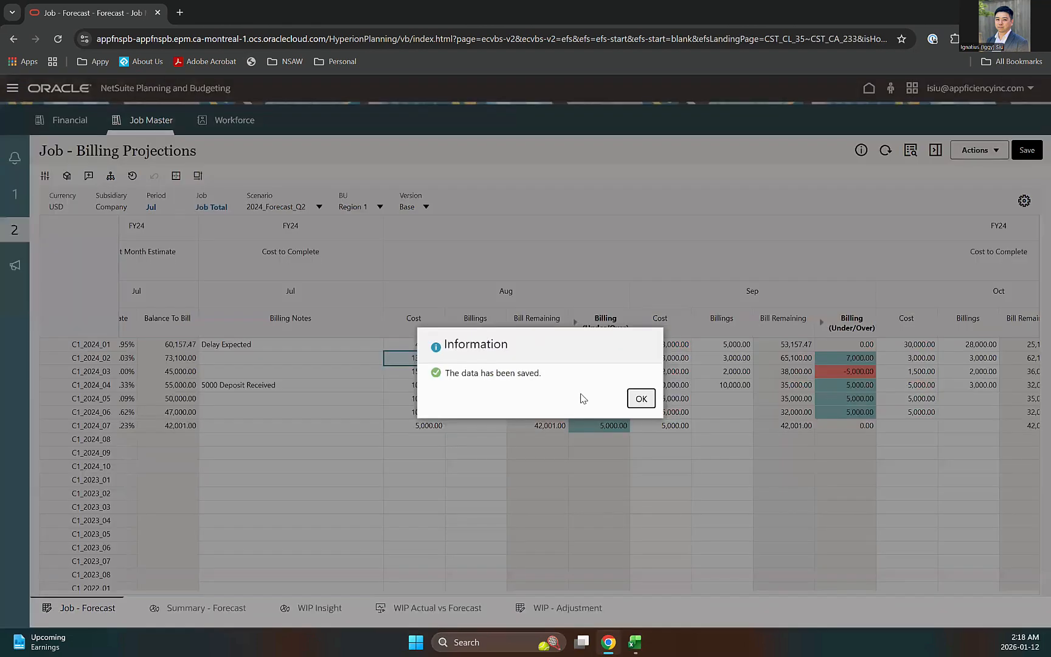
{"action": "left_click", "coordinate": [641, 399]}
Step: Review the Oct–Dec columns including Dec Bill Remaining, then open Summary - Forecast
{"action": "left_click", "coordinate": [845, 345]}
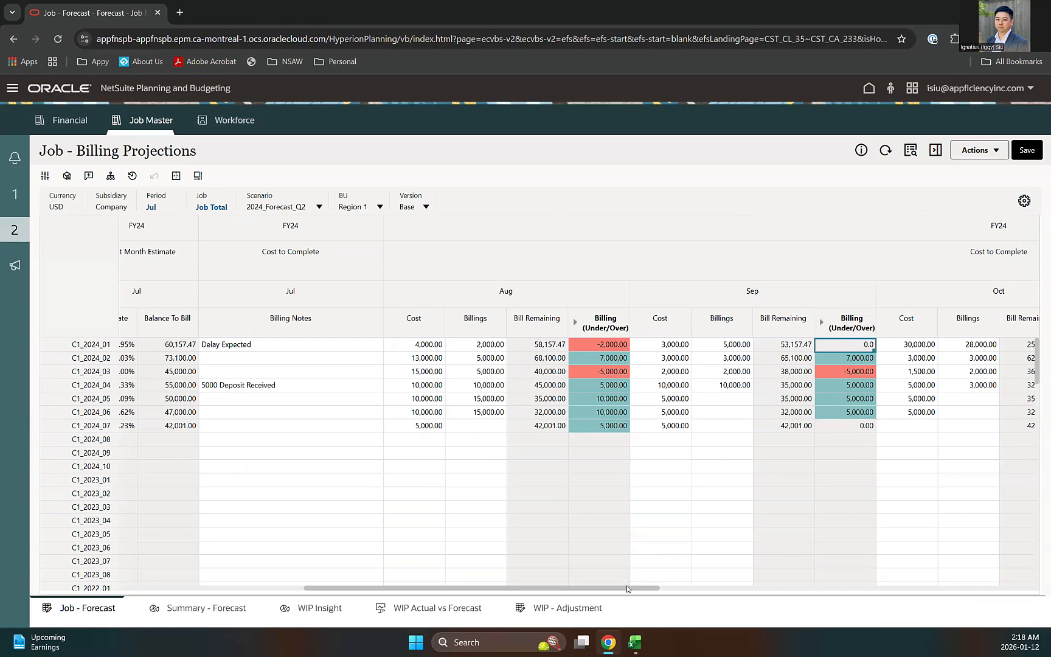
{"action": "left_click_drag", "start_coordinate": [626, 587], "coordinate": [935, 587]}
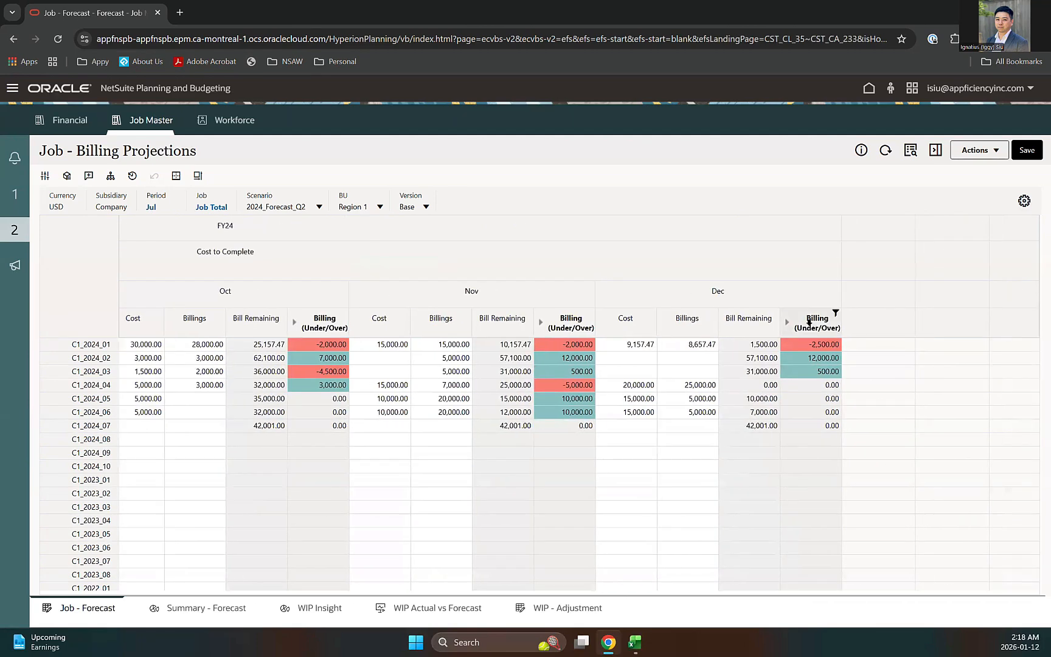
{"action": "left_click", "coordinate": [747, 334]}
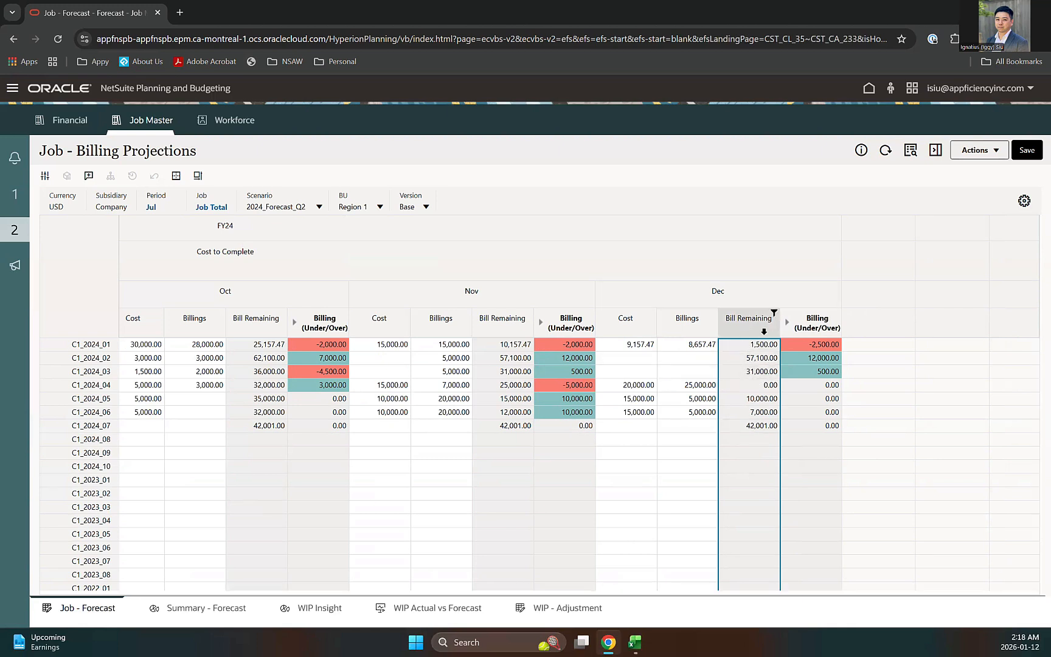
{"action": "left_click_drag", "start_coordinate": [709, 590], "coordinate": [204, 611]}
{"action": "left_click", "coordinate": [205, 610]}
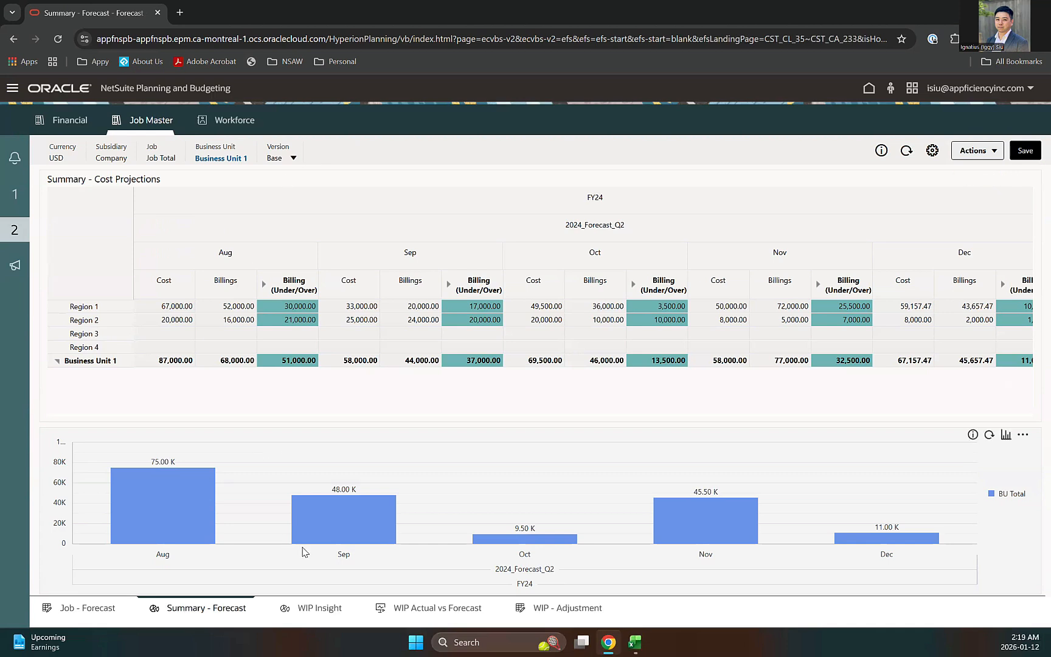
{"action": "left_click", "coordinate": [275, 158]}
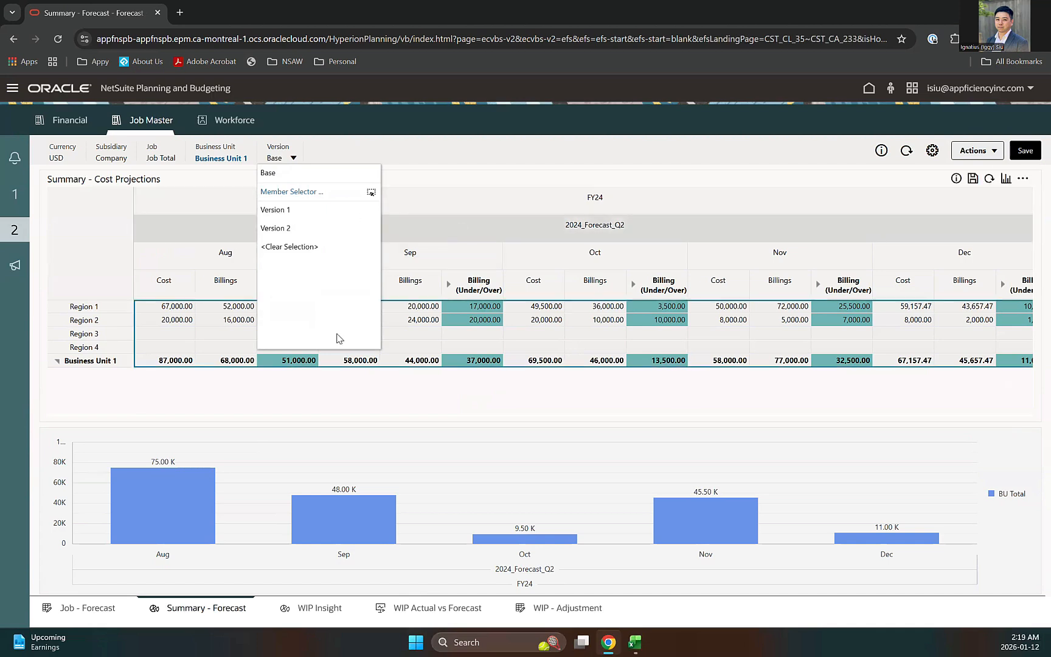
{"action": "left_click", "coordinate": [291, 392]}
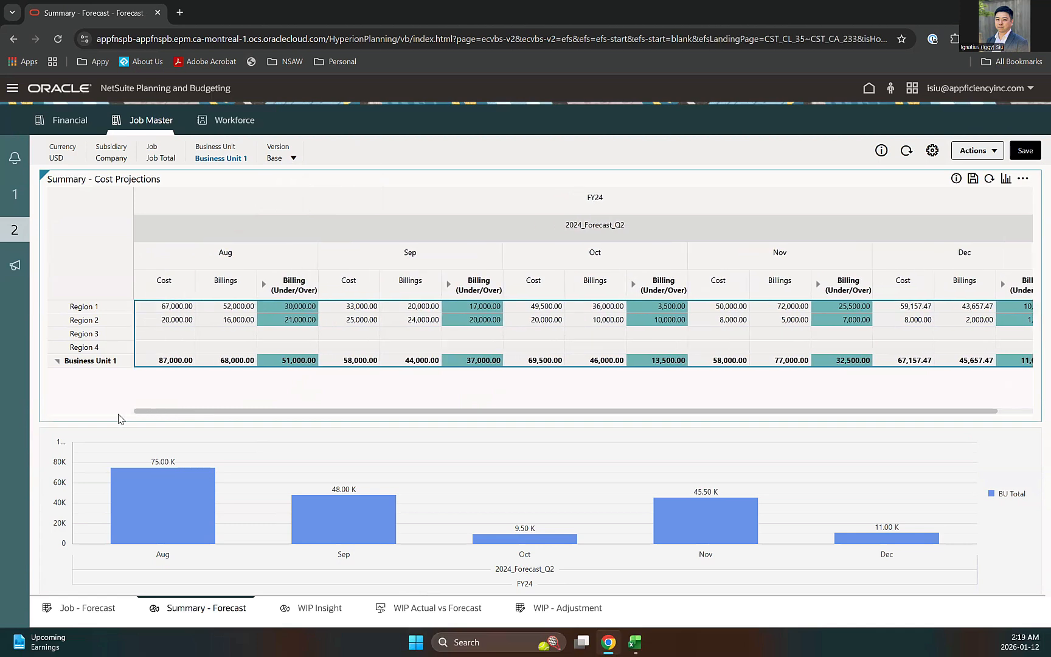
{"action": "left_click", "coordinate": [278, 348]}
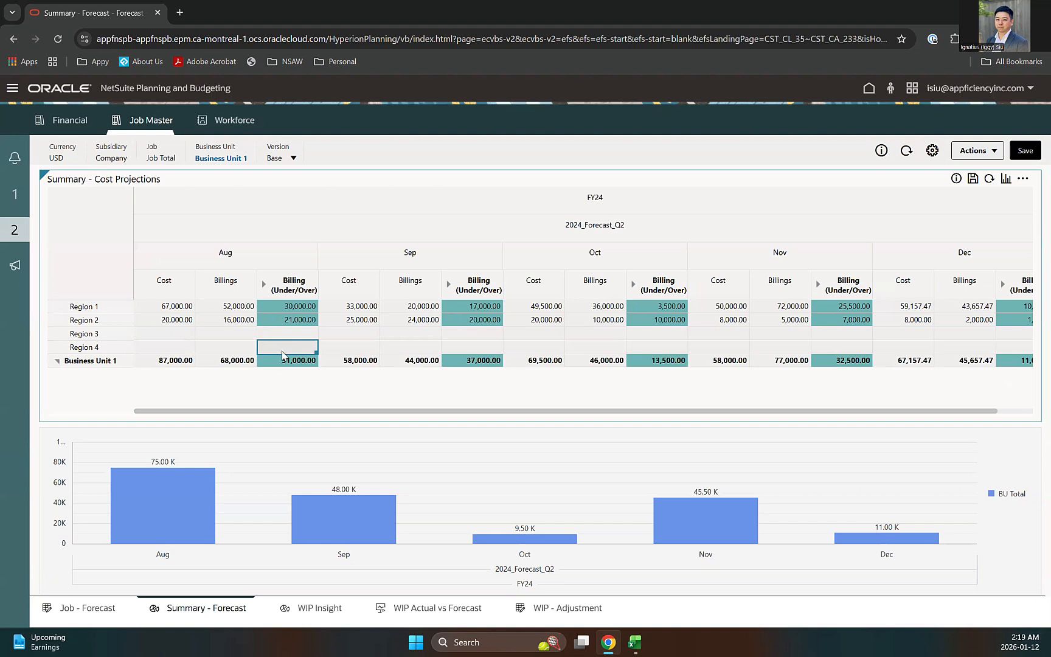
{"action": "left_click", "coordinate": [292, 335]}
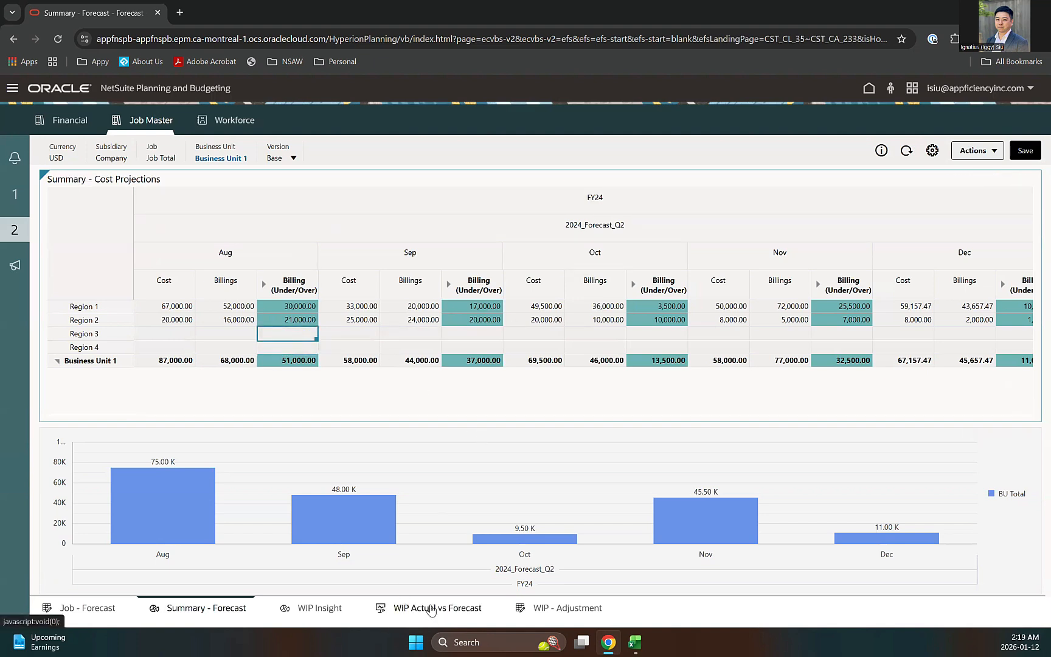
Step: Open the Project Budget forms and look over the Phase Name Source column
{"action": "left_click", "coordinate": [16, 266]}
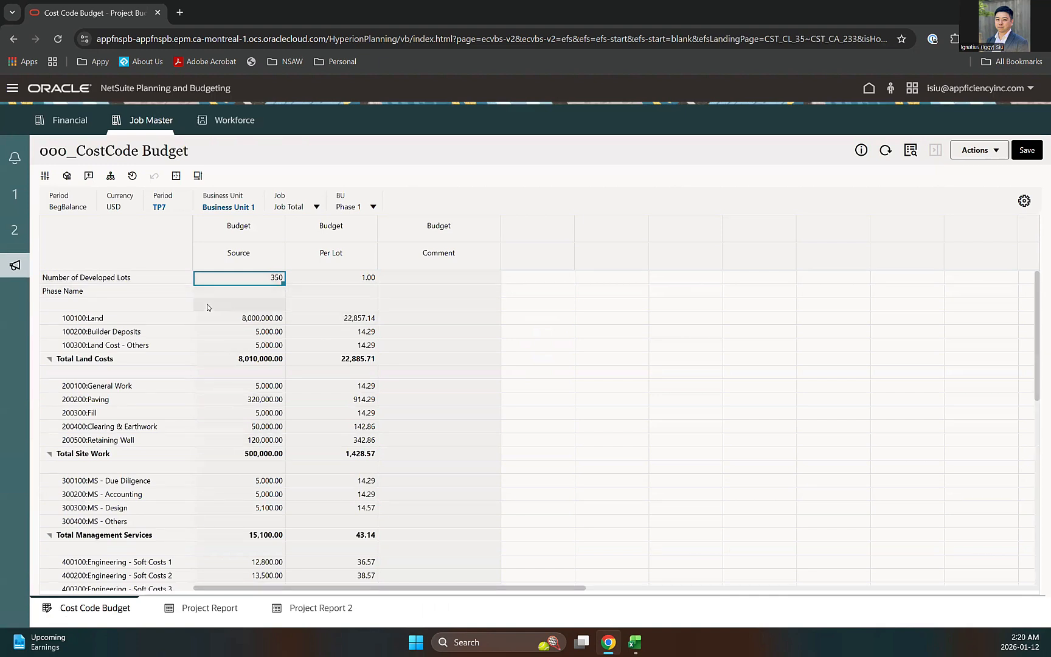
{"action": "scroll", "coordinate": [386, 397], "scroll_direction": "down", "scroll_amount": 2}
{"action": "scroll", "coordinate": [438, 404], "scroll_direction": "down", "scroll_amount": 1}
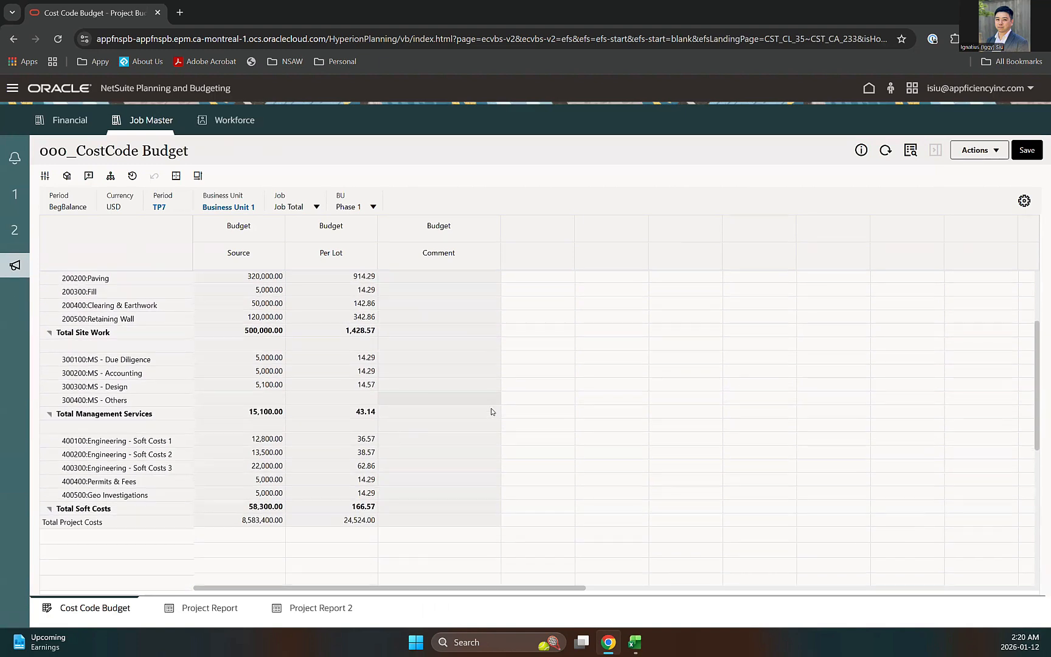
{"action": "scroll", "coordinate": [420, 365], "scroll_direction": "up", "scroll_amount": 5}
{"action": "left_click", "coordinate": [254, 292]}
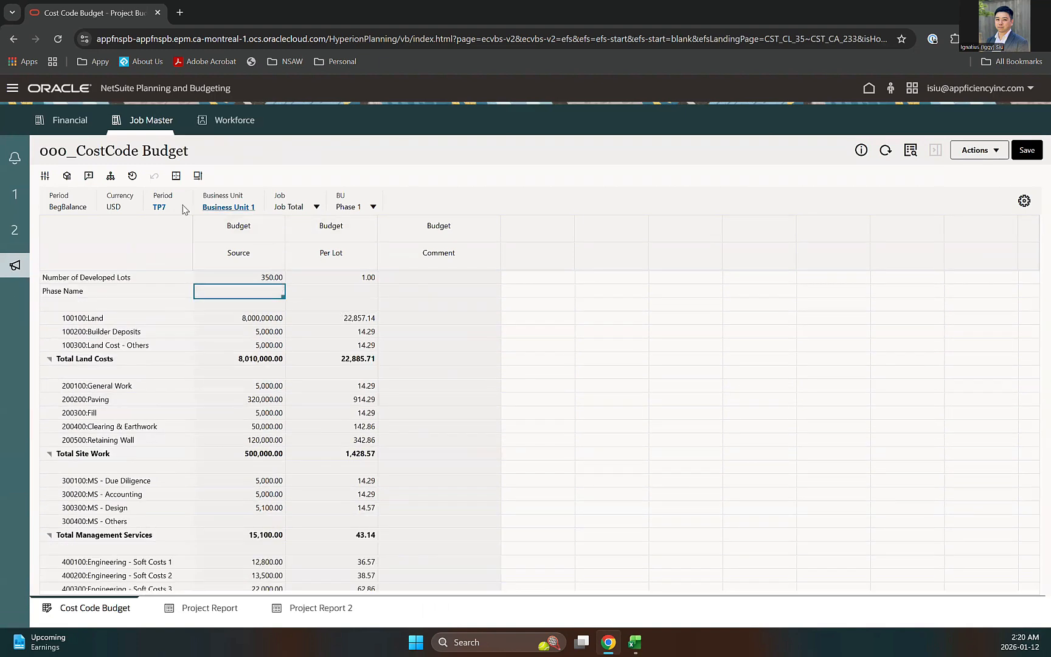
Step: Switch the Job to C1_2024_01, keep Phase 1, and review the cost code lines
{"action": "double_click", "coordinate": [345, 207]}
{"action": "left_click", "coordinate": [345, 208]}
{"action": "left_click", "coordinate": [291, 206]}
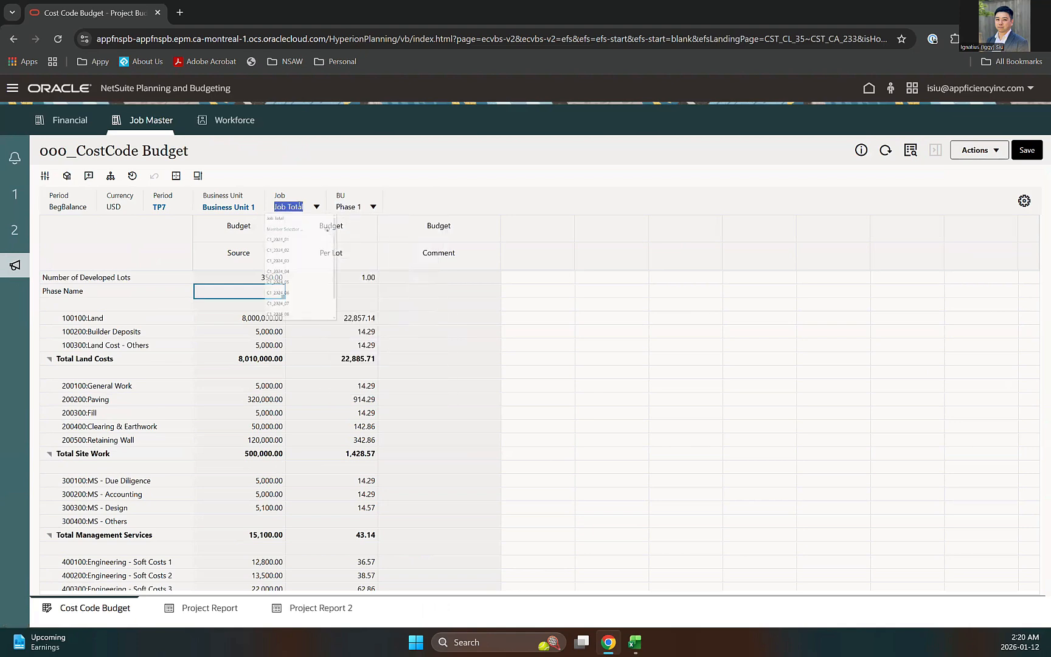
{"action": "left_click", "coordinate": [294, 261]}
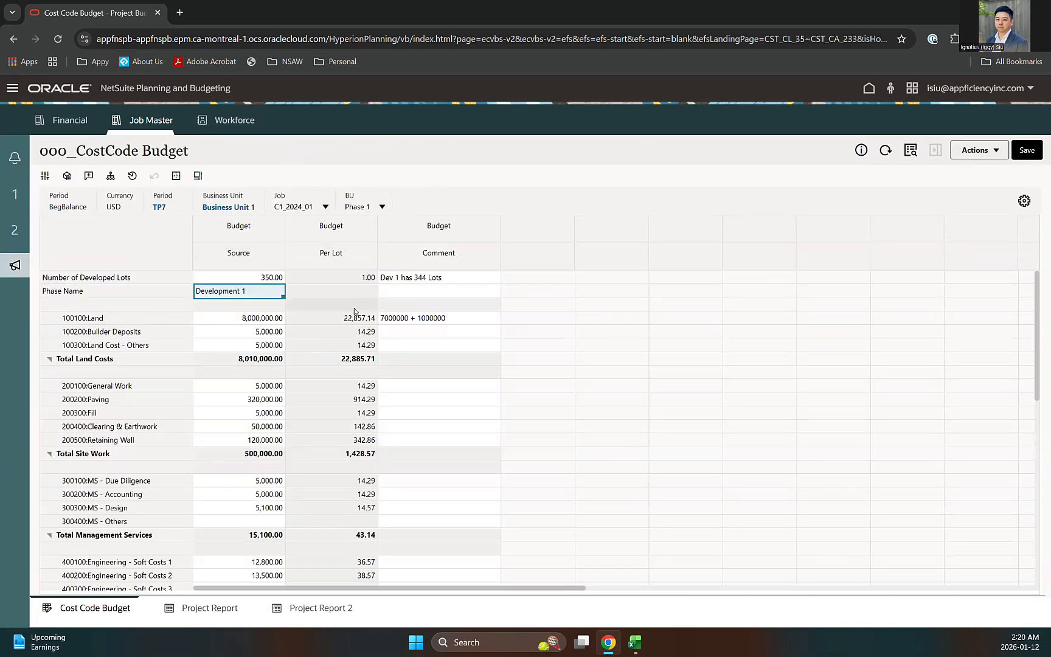
{"action": "left_click", "coordinate": [353, 207]}
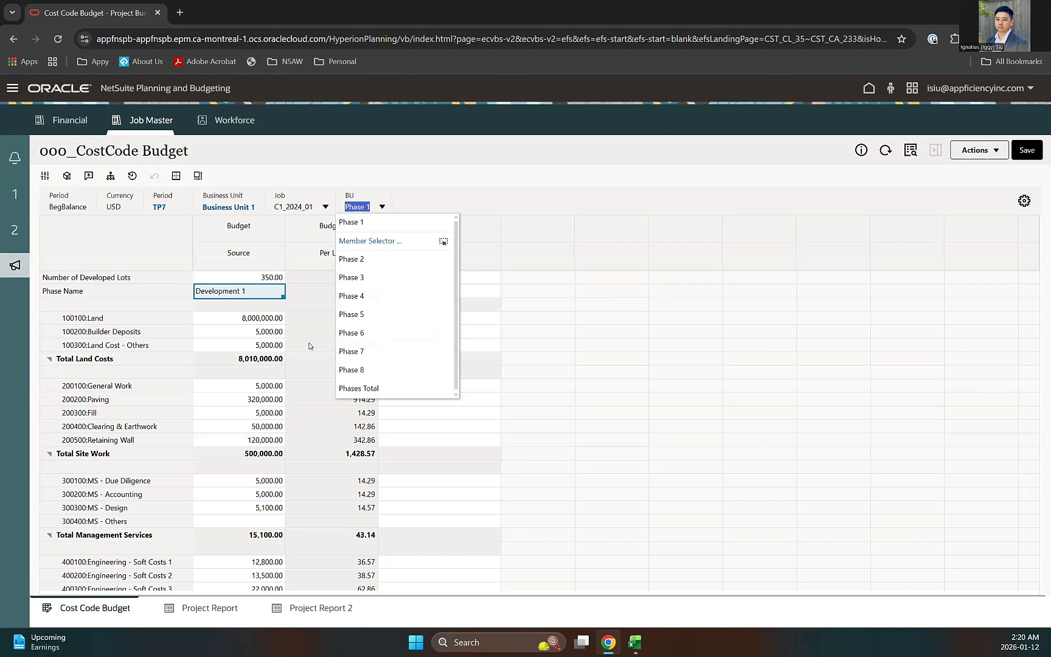
{"action": "left_click", "coordinate": [322, 291]}
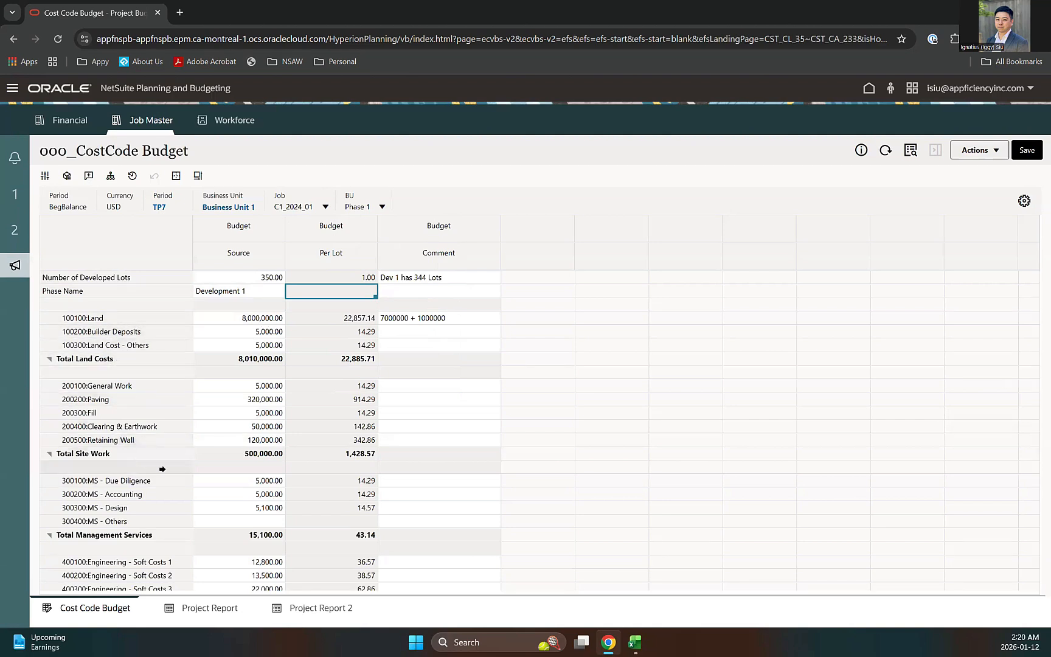
{"action": "left_click", "coordinate": [303, 523]}
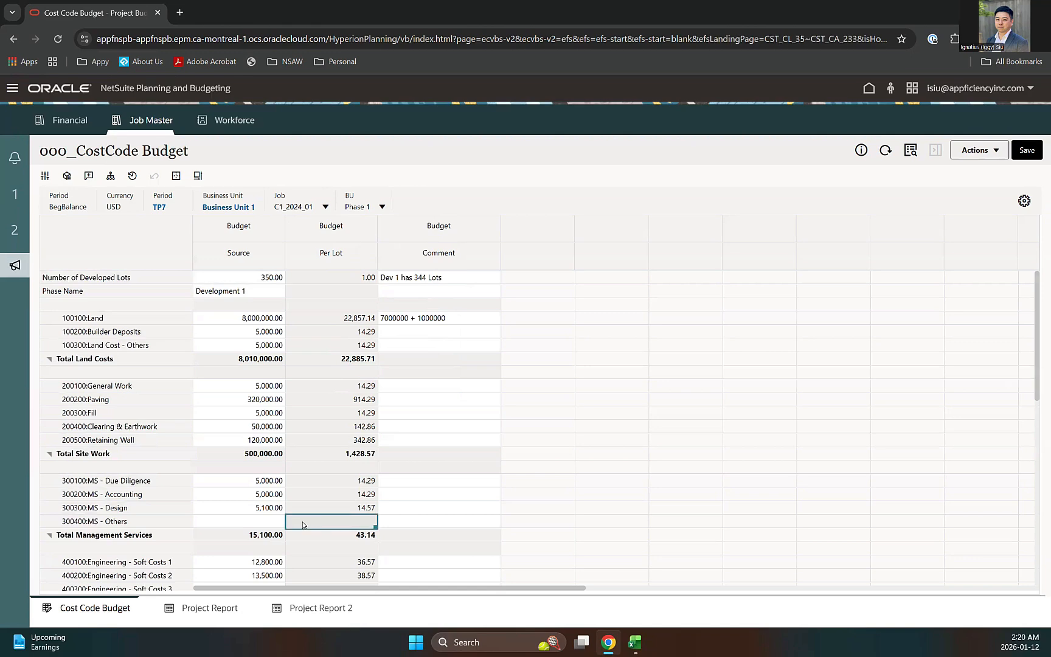
{"action": "scroll", "coordinate": [304, 524], "scroll_direction": "down", "scroll_amount": 2}
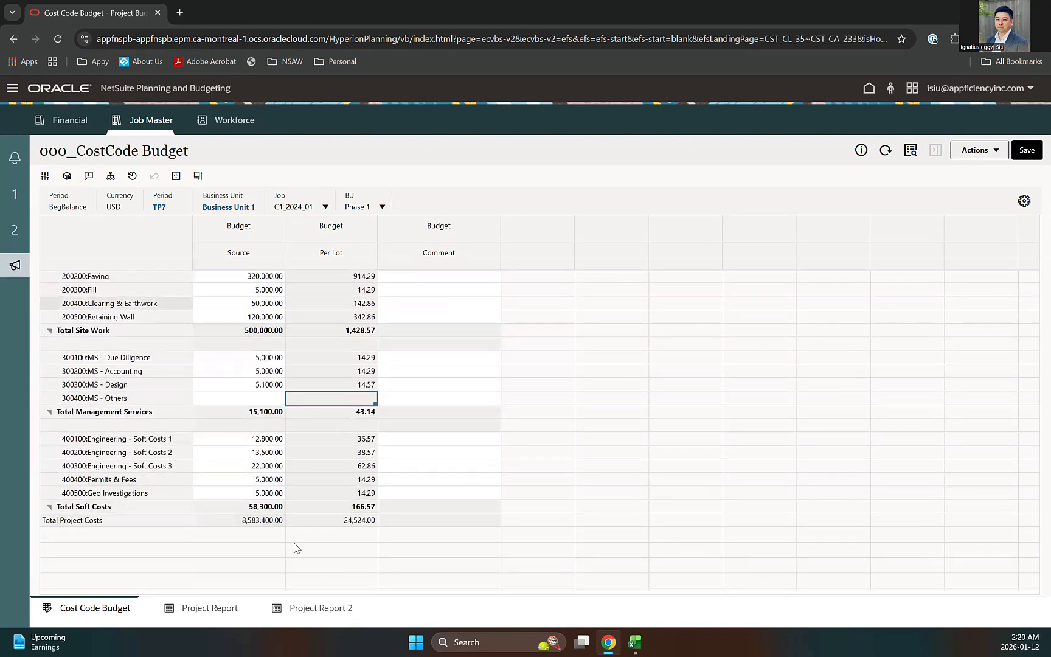
{"action": "scroll", "coordinate": [277, 252], "scroll_direction": "up", "scroll_amount": 2}
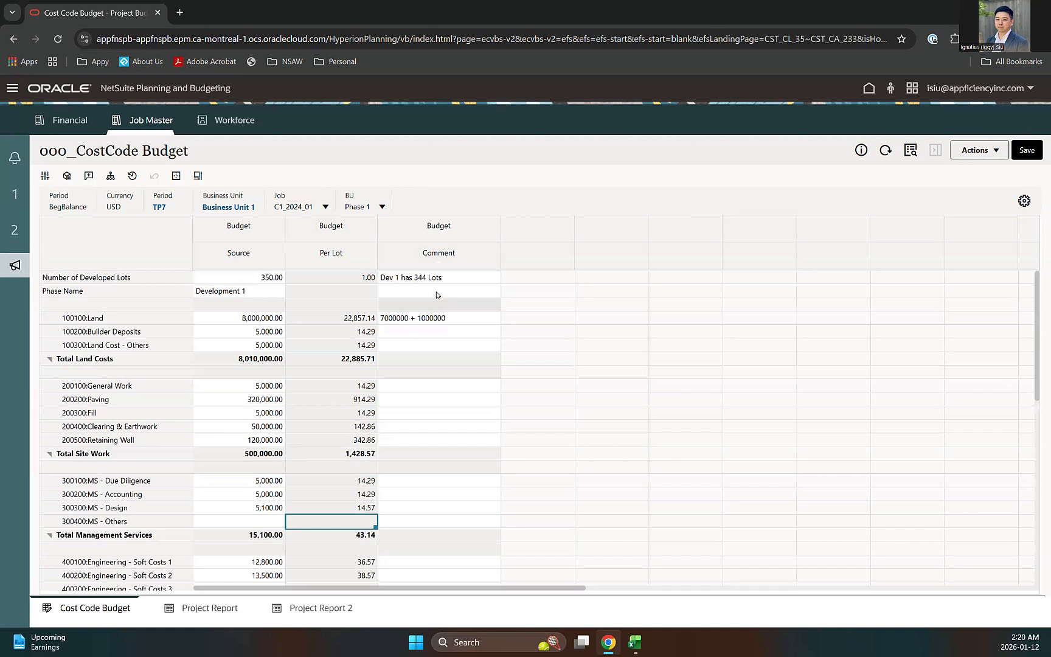
Step: Enter 344 as Phase 1's Number of Developed Lots, save the form, and return to Excel
{"action": "double_click", "coordinate": [275, 281]}
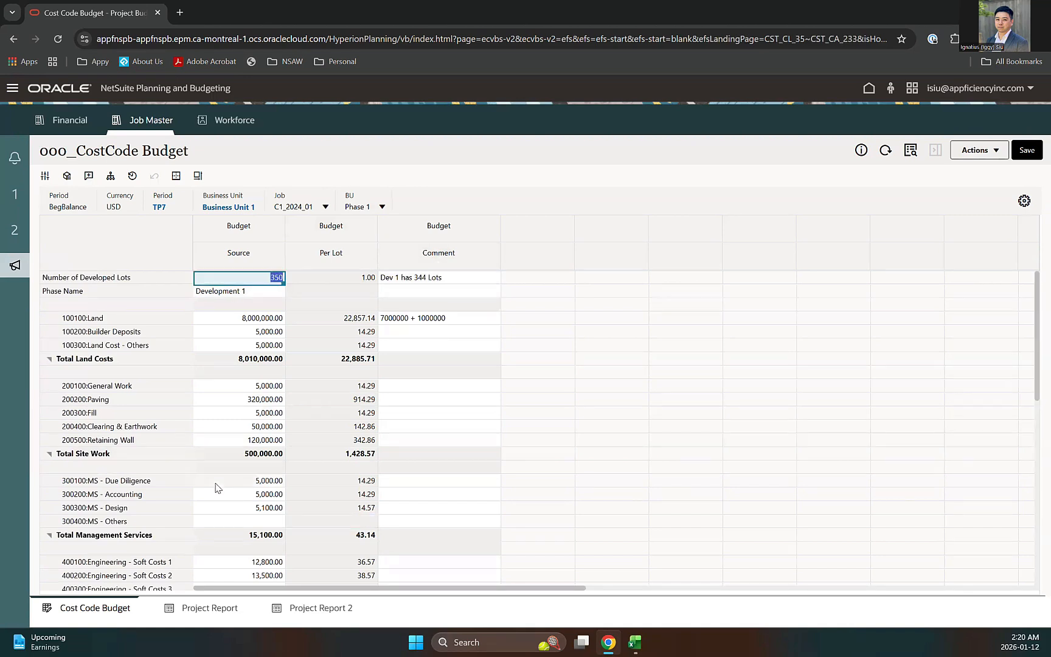
{"action": "type", "text": "344"}
{"action": "left_click", "coordinate": [334, 293]}
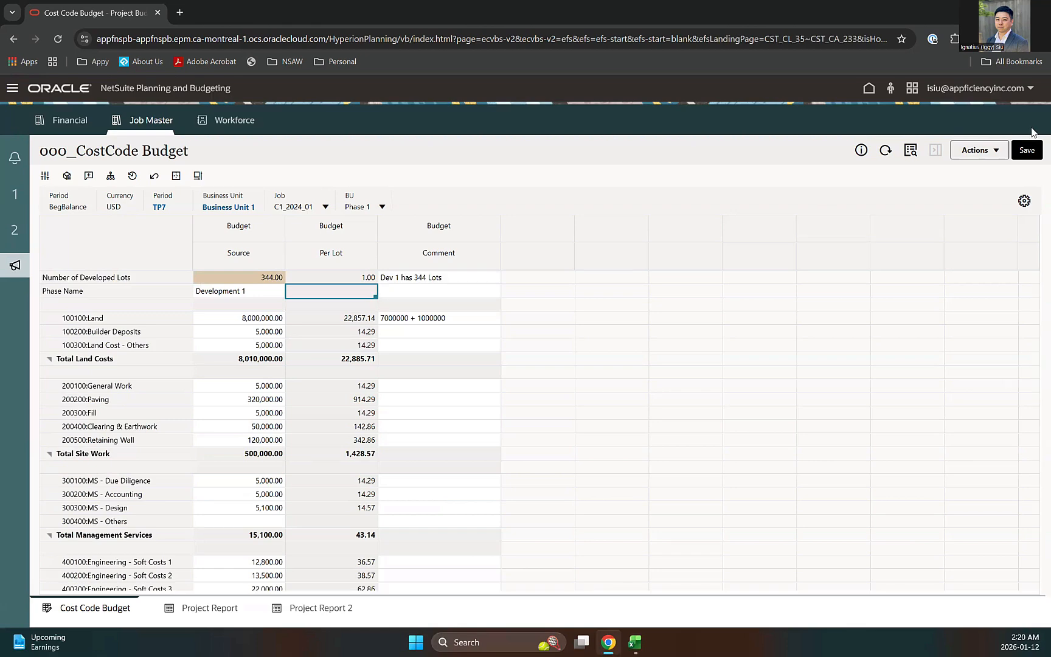
{"action": "left_click", "coordinate": [1026, 150]}
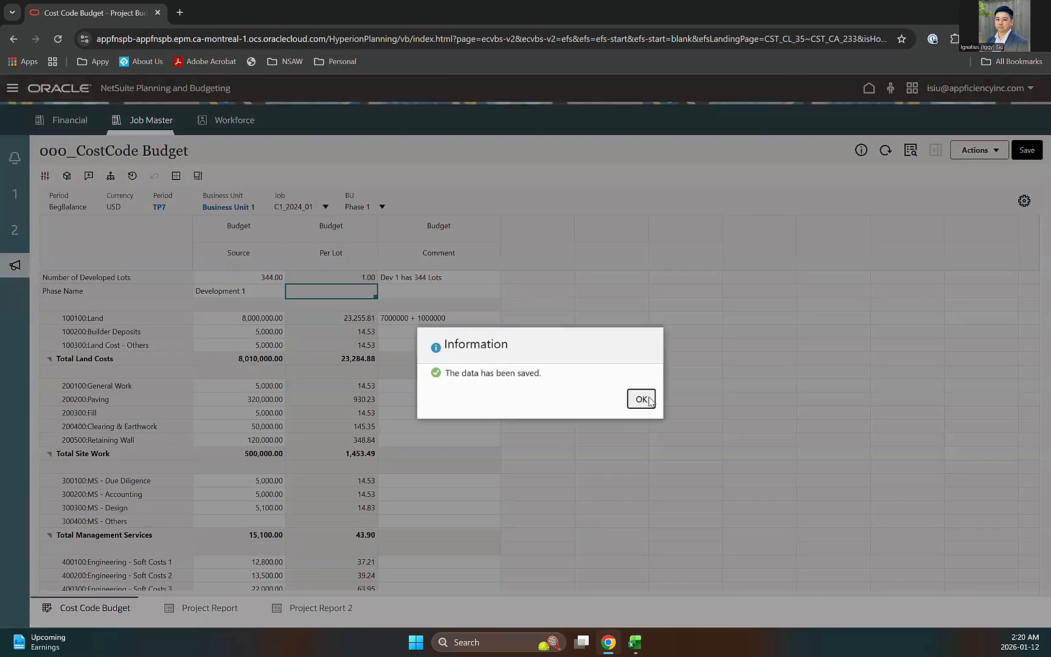
{"action": "left_click", "coordinate": [641, 399]}
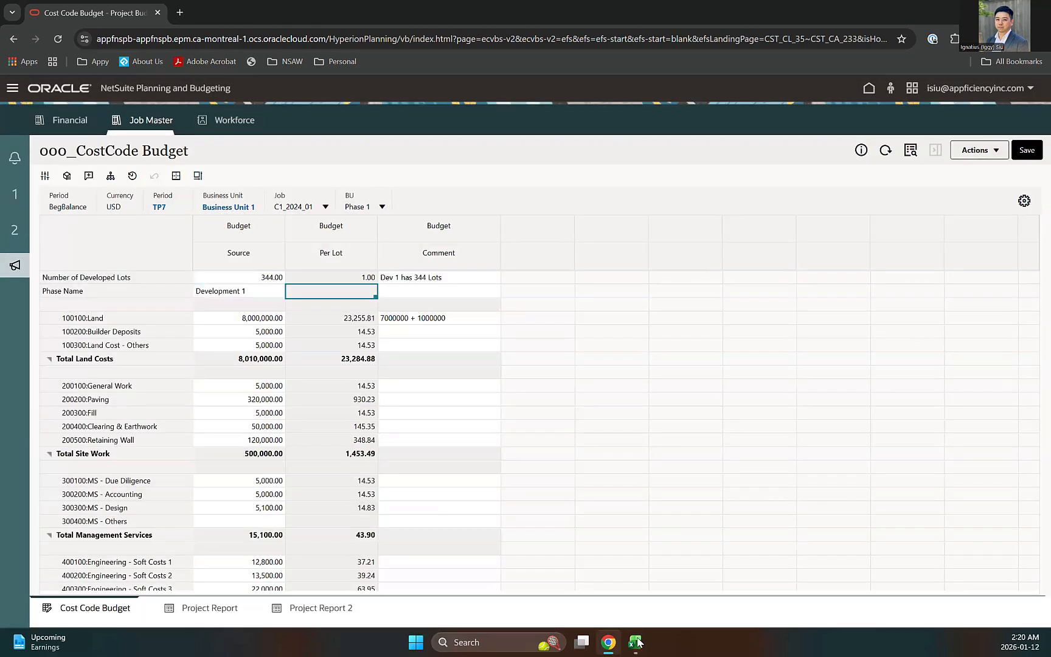
{"action": "left_click", "coordinate": [635, 642]}
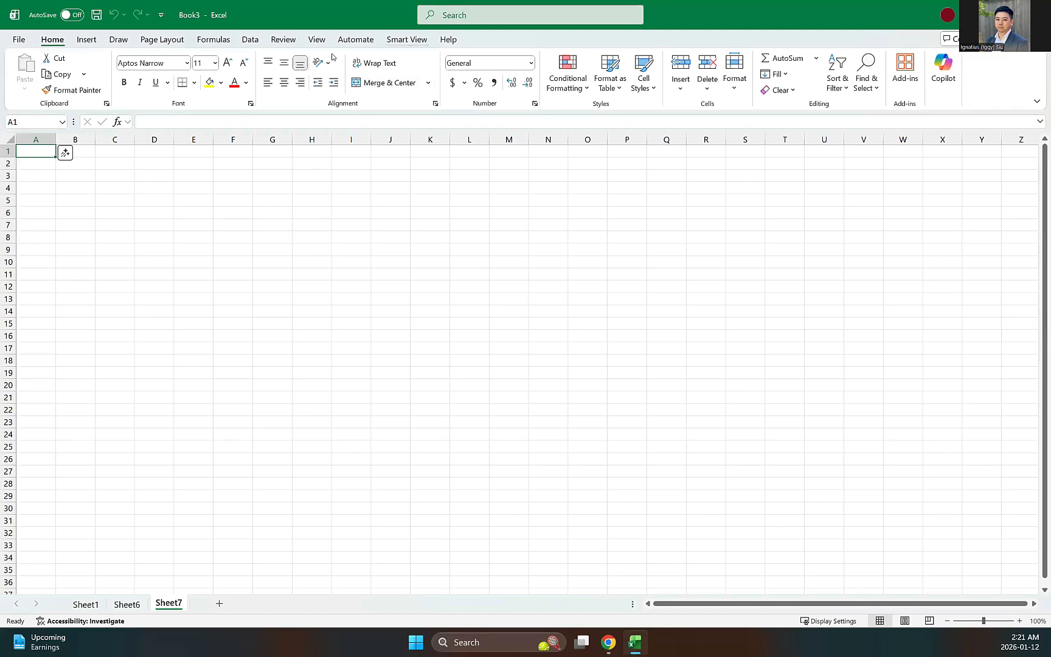
Step: Load the 000_CostCode Budget form from the Smart View Library into the sheet
{"action": "left_click", "coordinate": [407, 40]}
{"action": "left_click", "coordinate": [25, 69]}
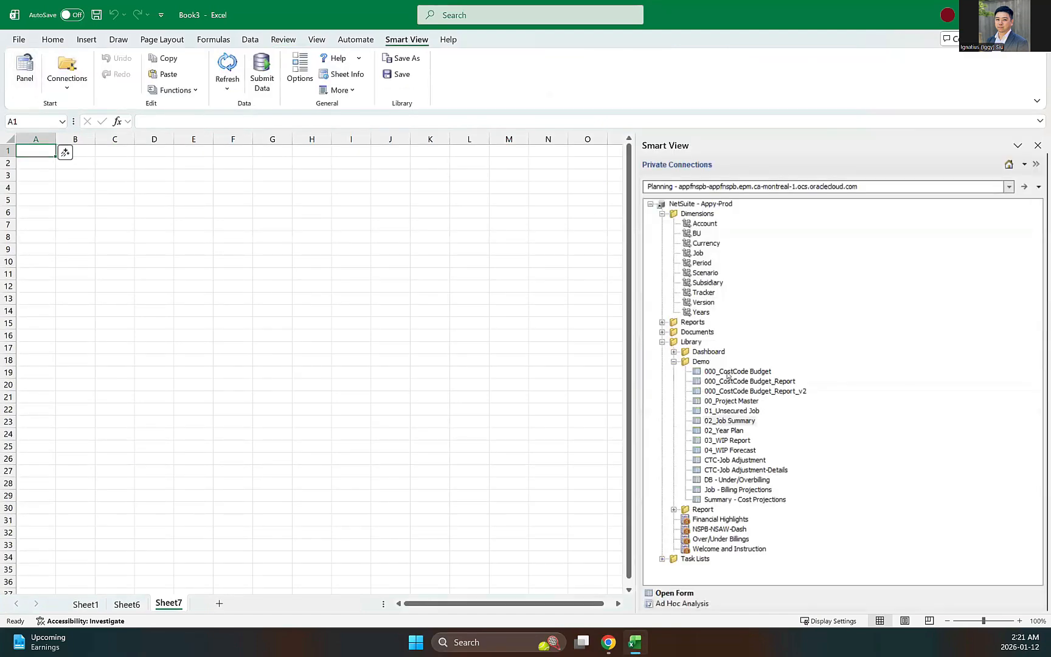
{"action": "double_click", "coordinate": [735, 372]}
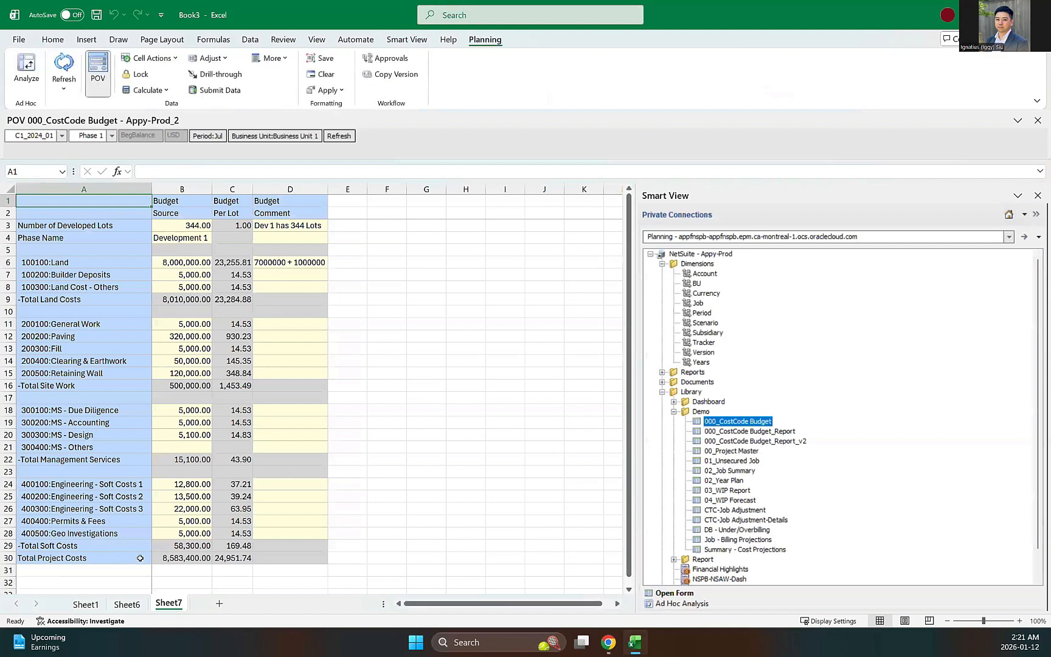
Step: Rename Sheet7 to 'Phase 1' and add a new sheet
{"action": "right_click", "coordinate": [177, 606]}
{"action": "left_click", "coordinate": [218, 446]}
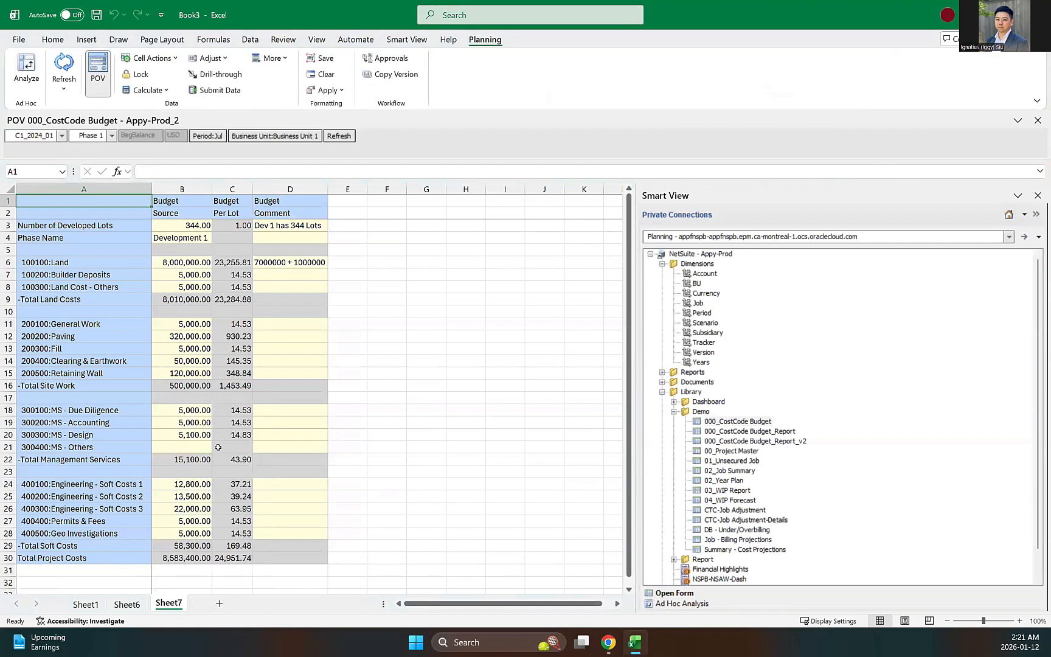
{"action": "type", "text": "Phase 1"}
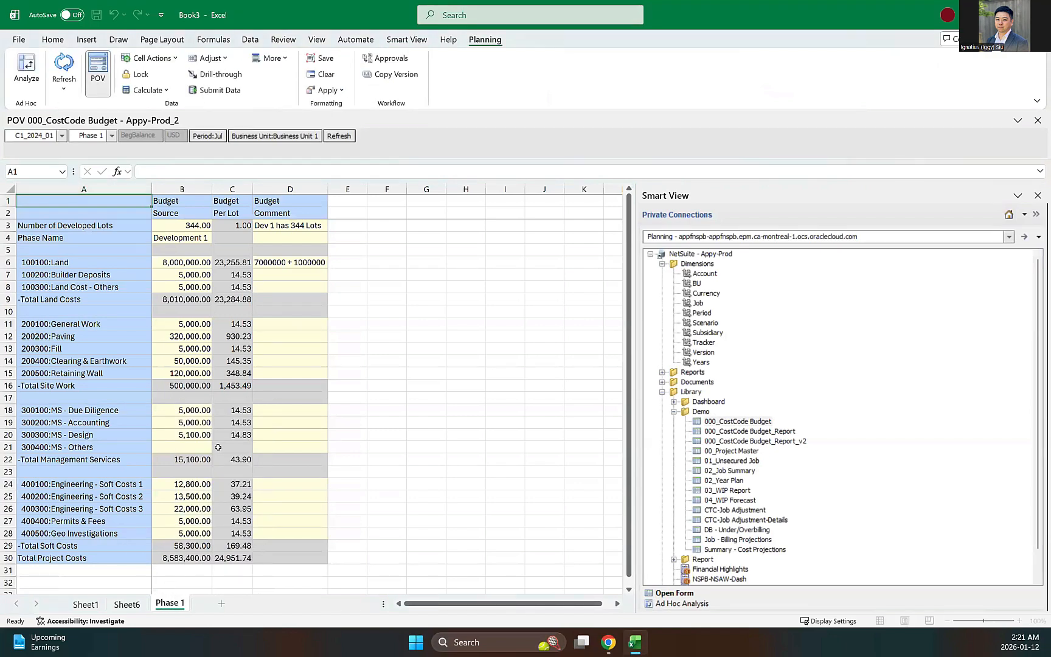
{"action": "key", "text": "Return"}
{"action": "left_click", "coordinate": [222, 607]}
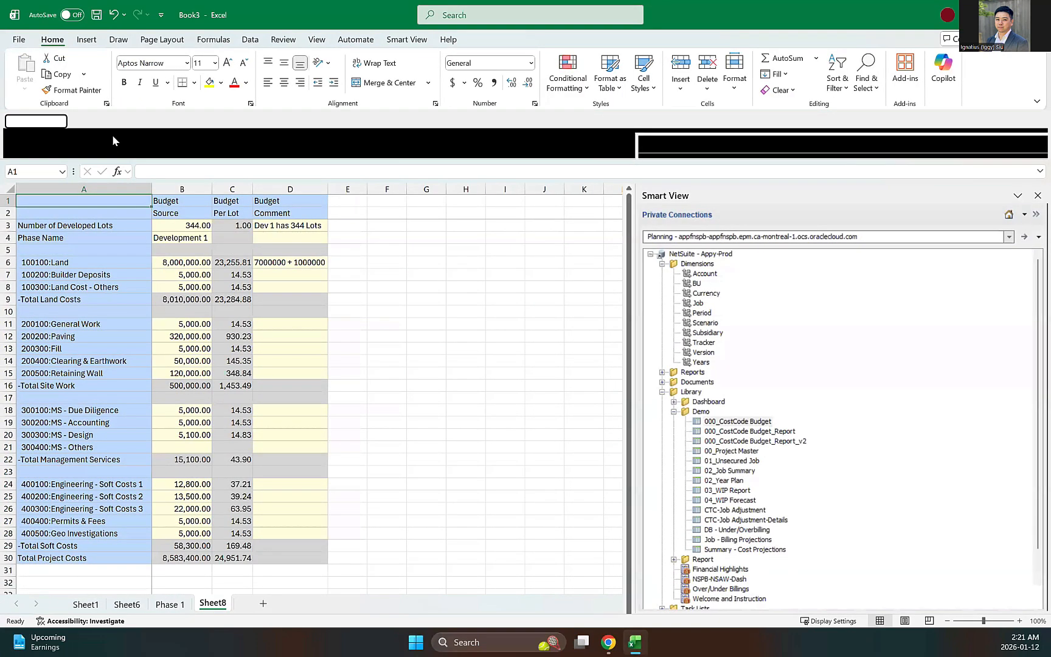
Step: Refresh Sheet8's budget form for Phase 2 and rename the sheet 'Phase 2'
{"action": "left_click", "coordinate": [112, 136]}
{"action": "left_click", "coordinate": [102, 155]}
{"action": "left_click", "coordinate": [349, 136]}
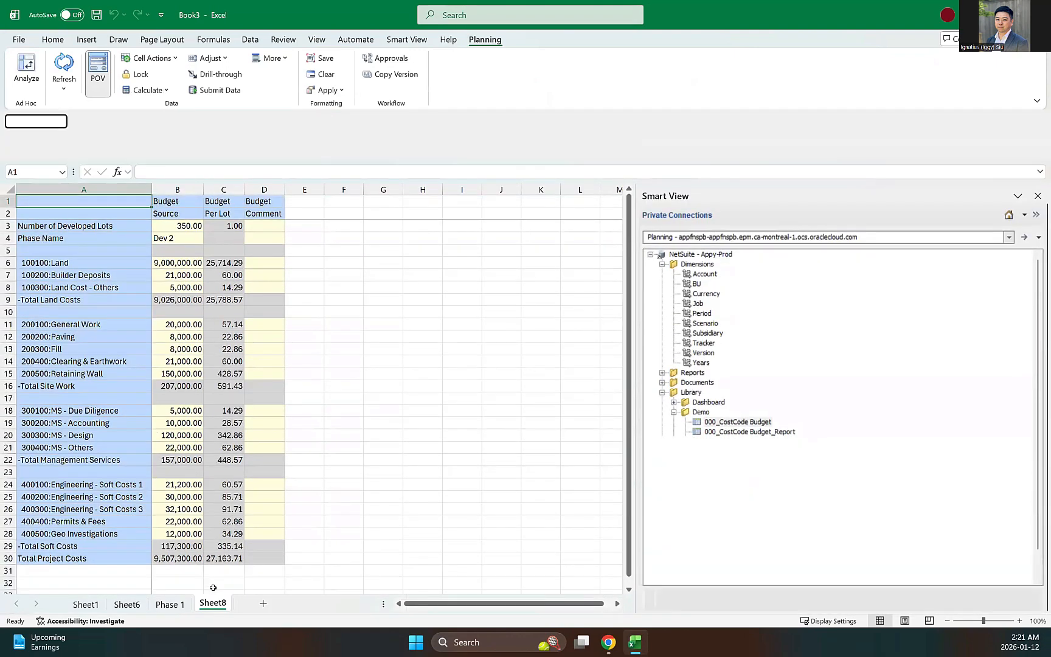
{"action": "right_click", "coordinate": [219, 602]}
{"action": "left_click", "coordinate": [261, 446]}
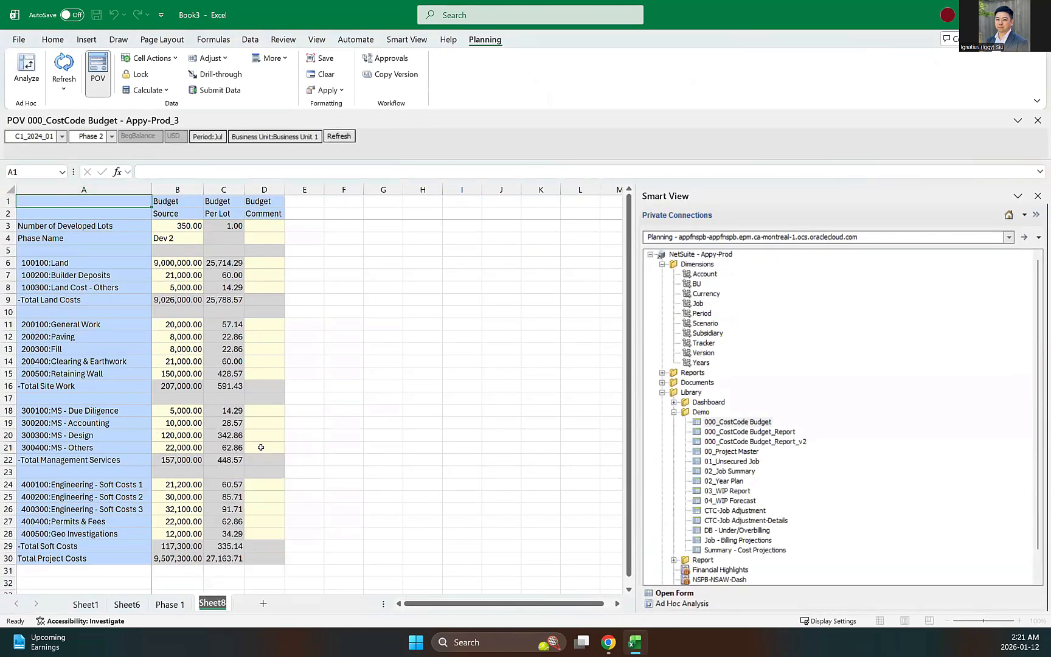
{"action": "type", "text": "Phase 2"}
{"action": "key", "text": "Return"}
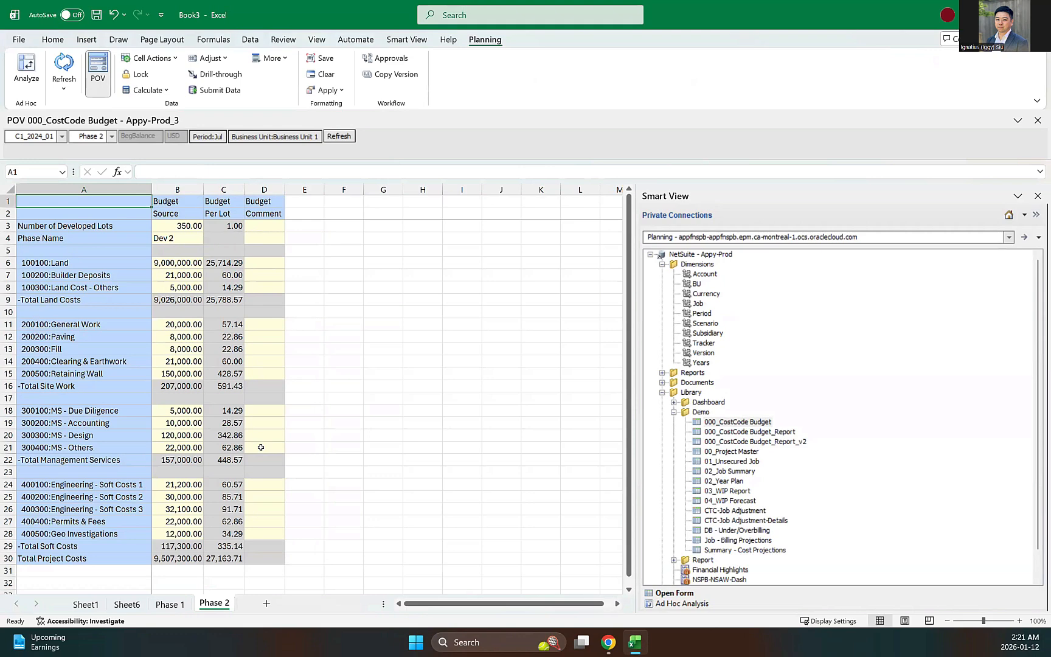
Step: Close the refresh options without refreshing and add a blank Sheet9
{"action": "left_click", "coordinate": [409, 369]}
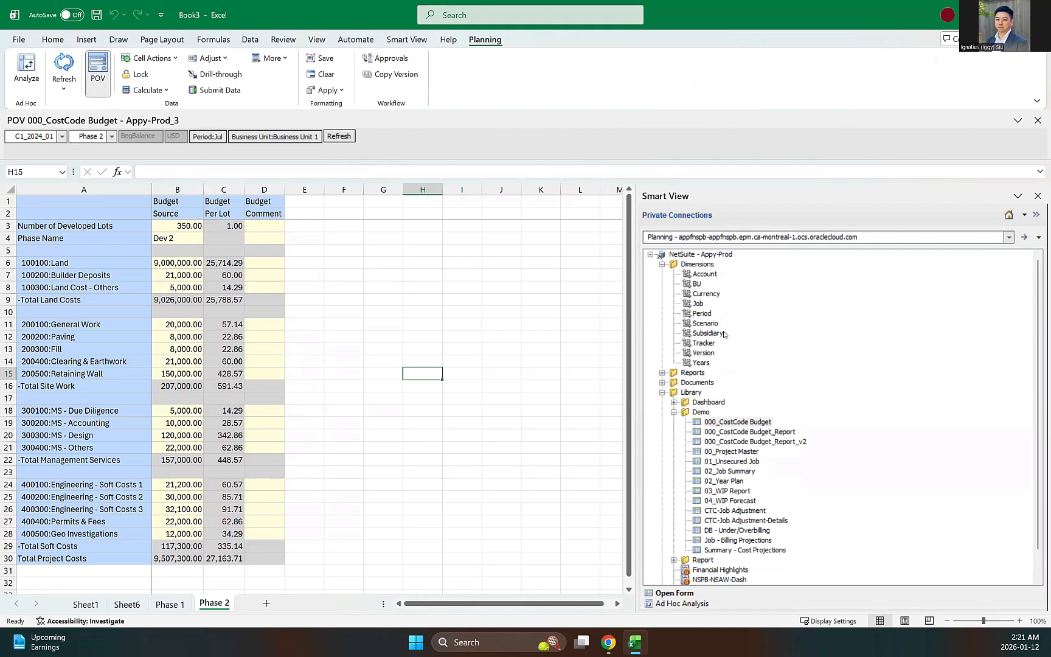
{"action": "left_click", "coordinate": [63, 88]}
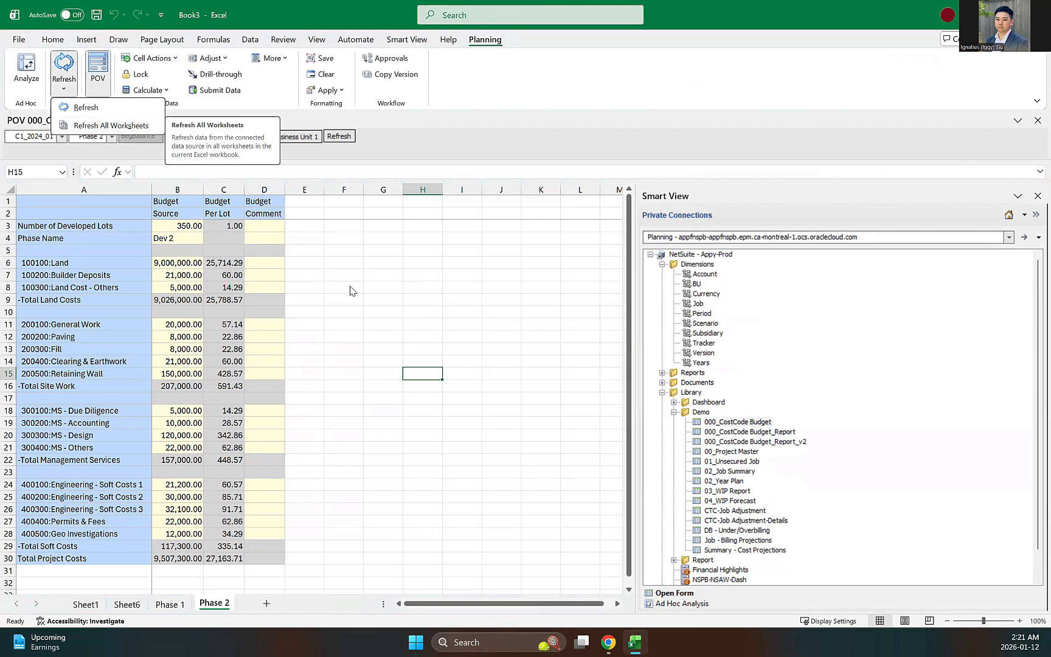
{"action": "left_click", "coordinate": [211, 312]}
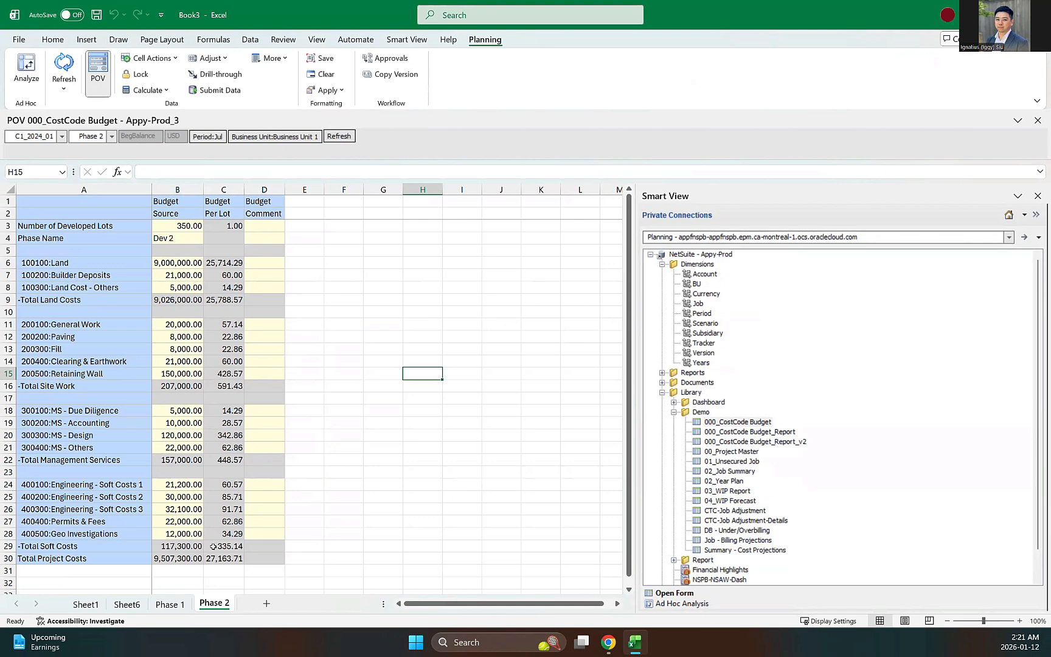
{"action": "left_click", "coordinate": [267, 603]}
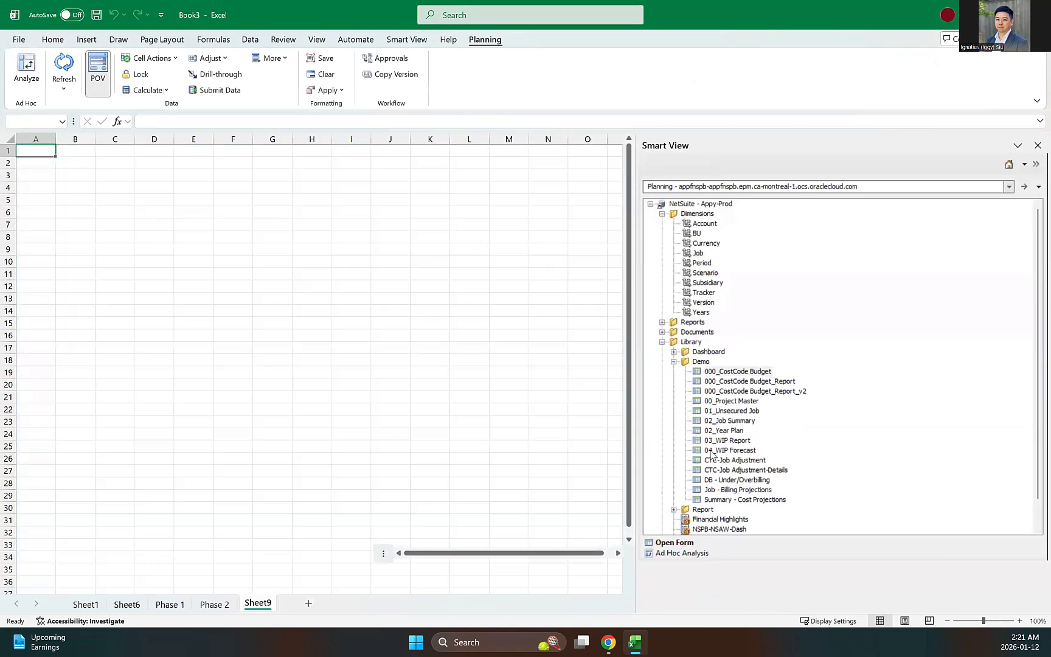
Step: Open the 000_CostCode Budget form on the new sheet and refresh it for Phase 3
{"action": "left_click", "coordinate": [746, 371]}
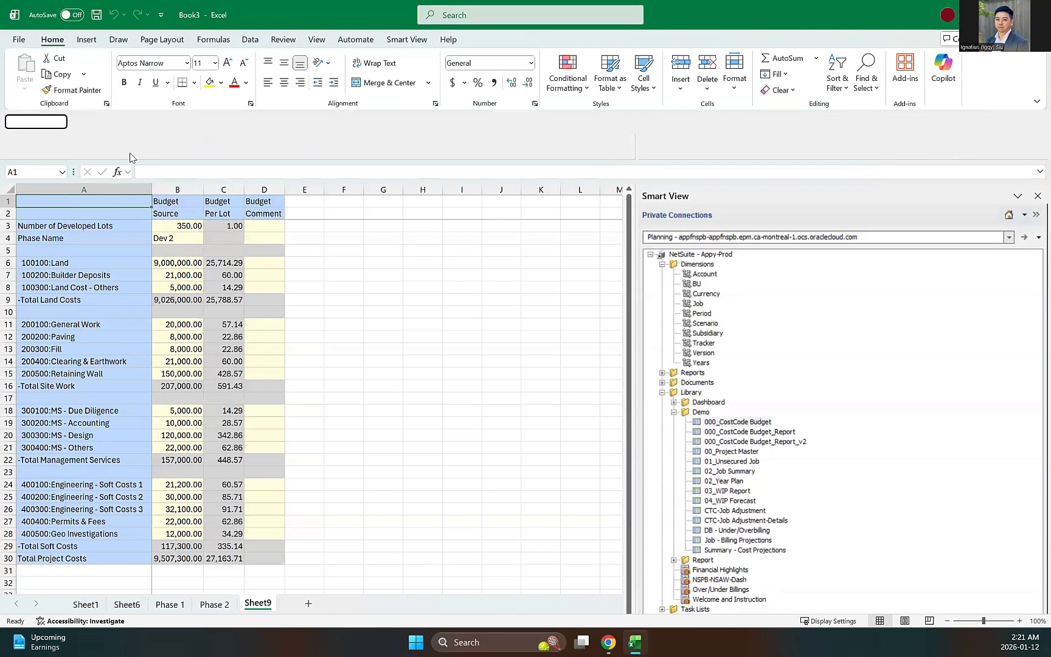
{"action": "left_click", "coordinate": [112, 136]}
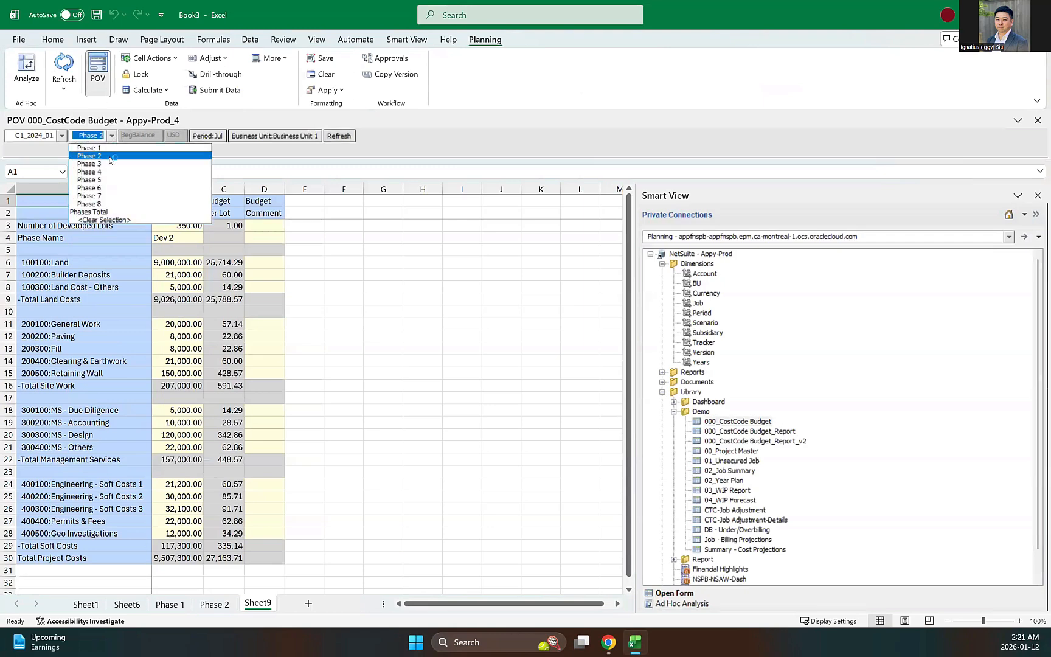
{"action": "left_click", "coordinate": [107, 164]}
{"action": "left_click", "coordinate": [339, 135]}
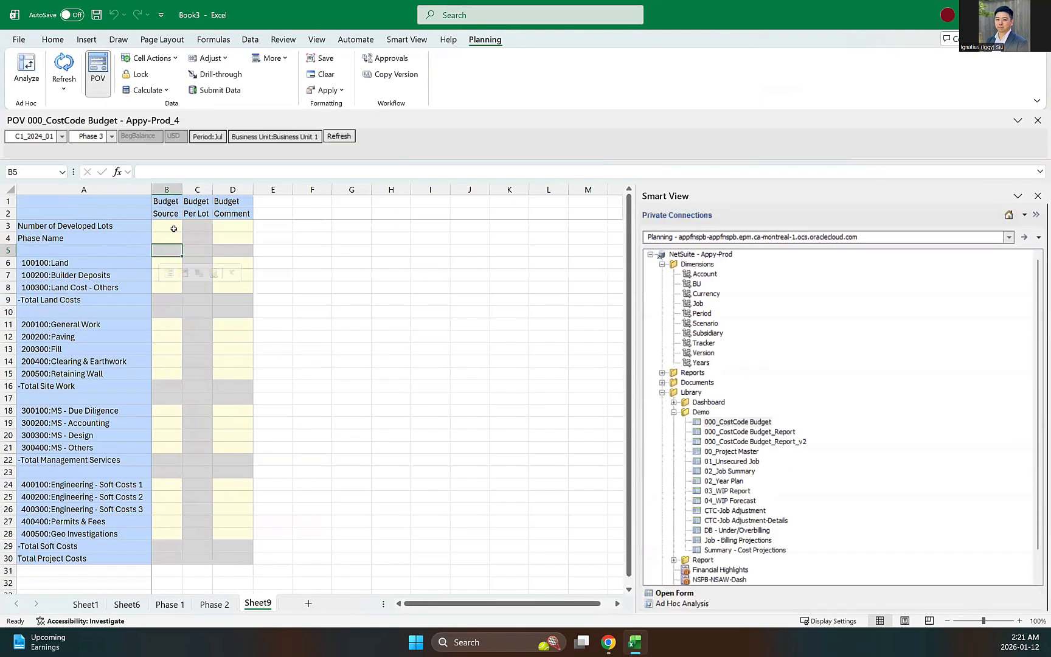
Step: Enter 310 developed lots and 5,000,000 for Land, submit the data, and return to the browser
{"action": "type", "text": "310"}
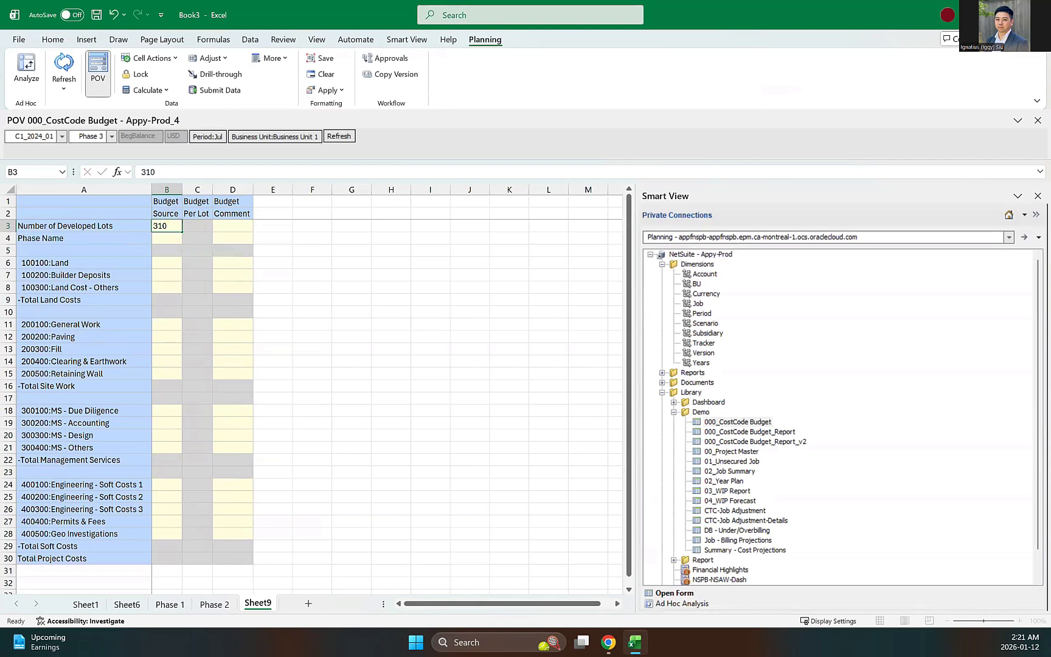
{"action": "key", "text": "Return"}
{"action": "key", "text": "Down"}
{"action": "key", "text": "Down"}
{"action": "type", "text": "5"}
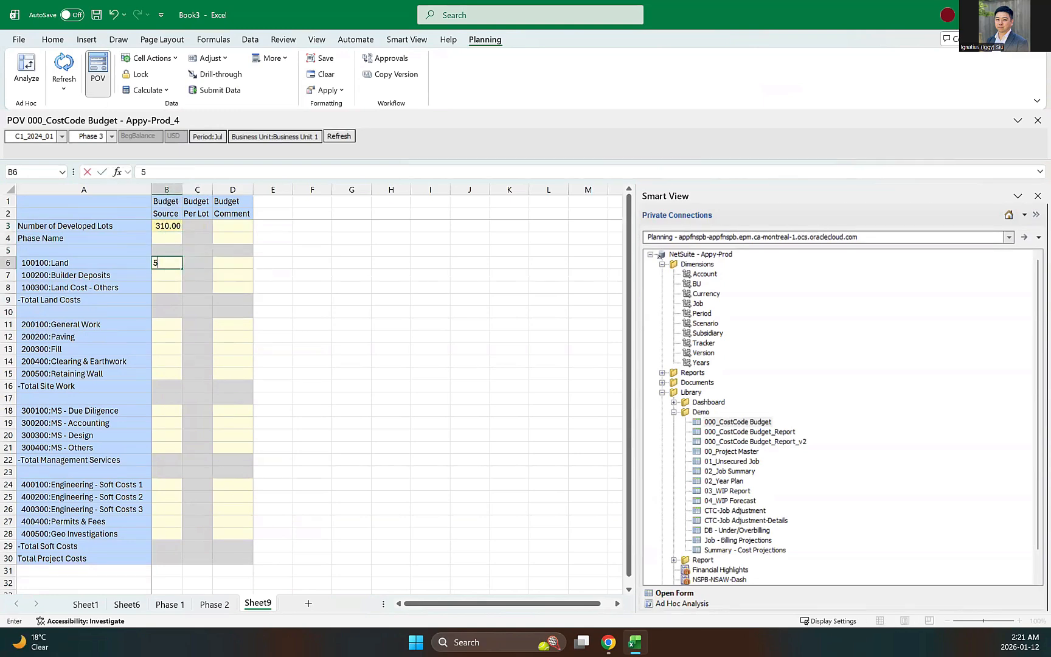
{"action": "type", "text": ",000,000"}
{"action": "key", "text": "Return"}
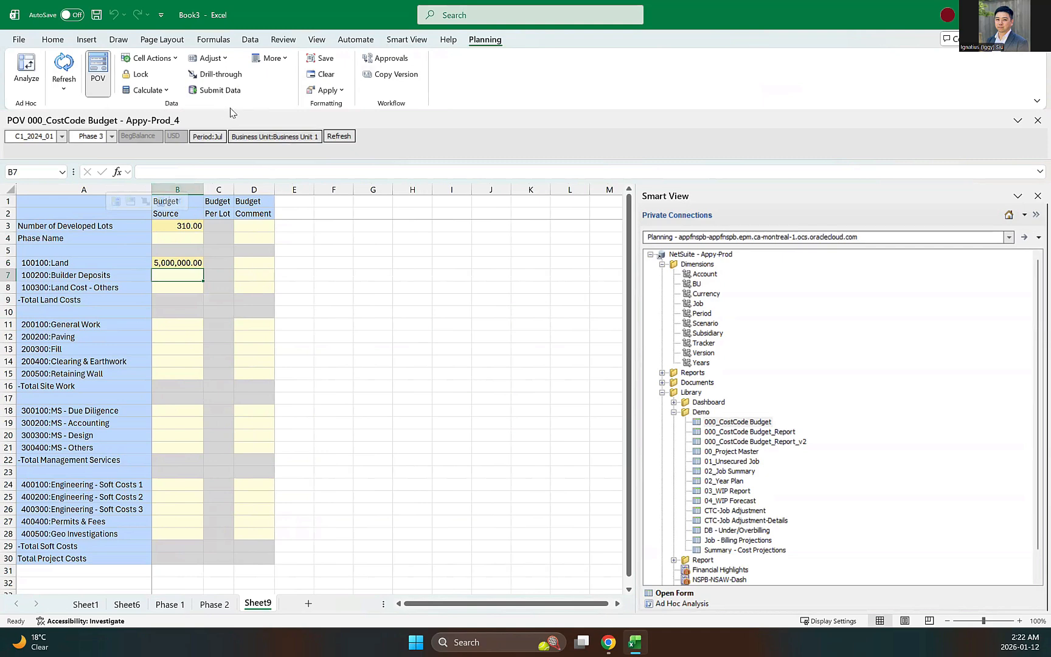
{"action": "left_click", "coordinate": [217, 90]}
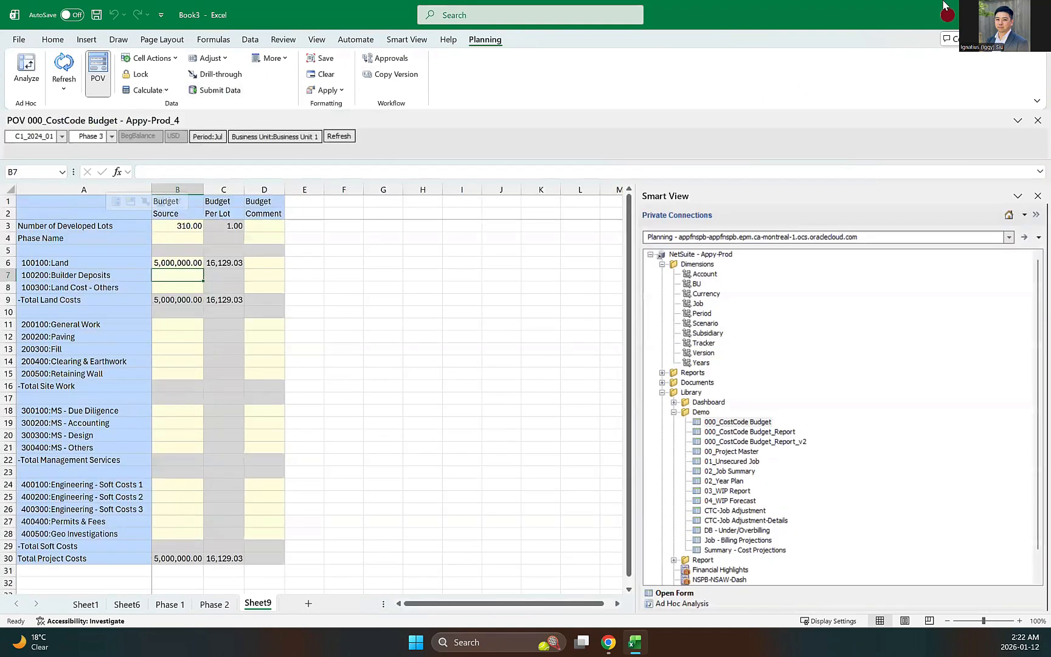
{"action": "key", "text": "alt+Tab"}
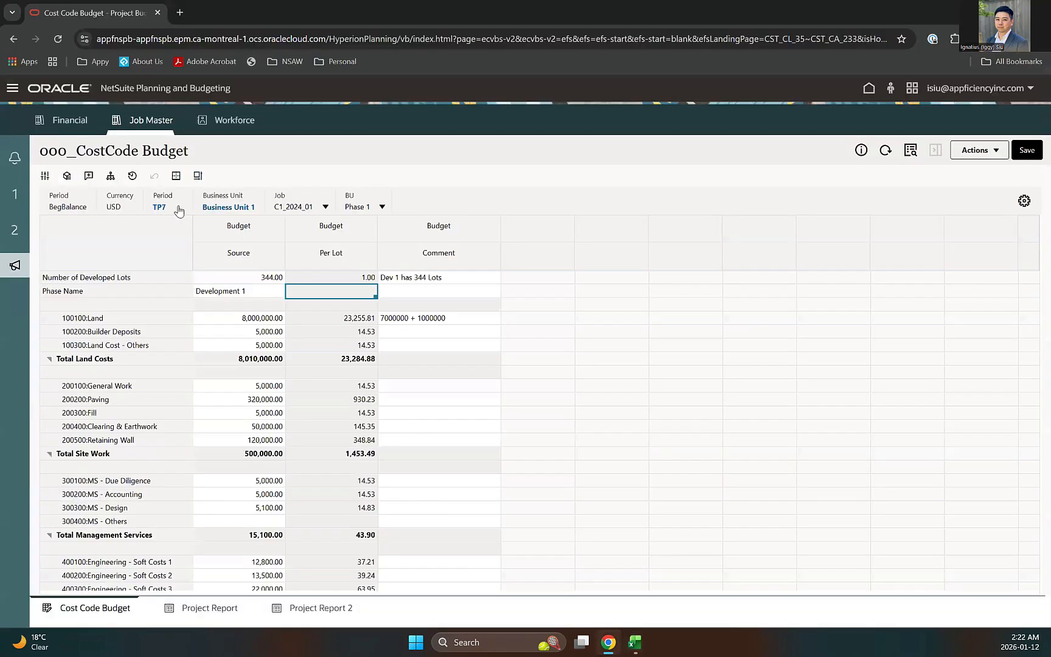
Step: Show Phase 3 in the web budget form, then open the Project Report comparing Phases 1–3
{"action": "left_click", "coordinate": [359, 207]}
{"action": "left_click", "coordinate": [353, 277]}
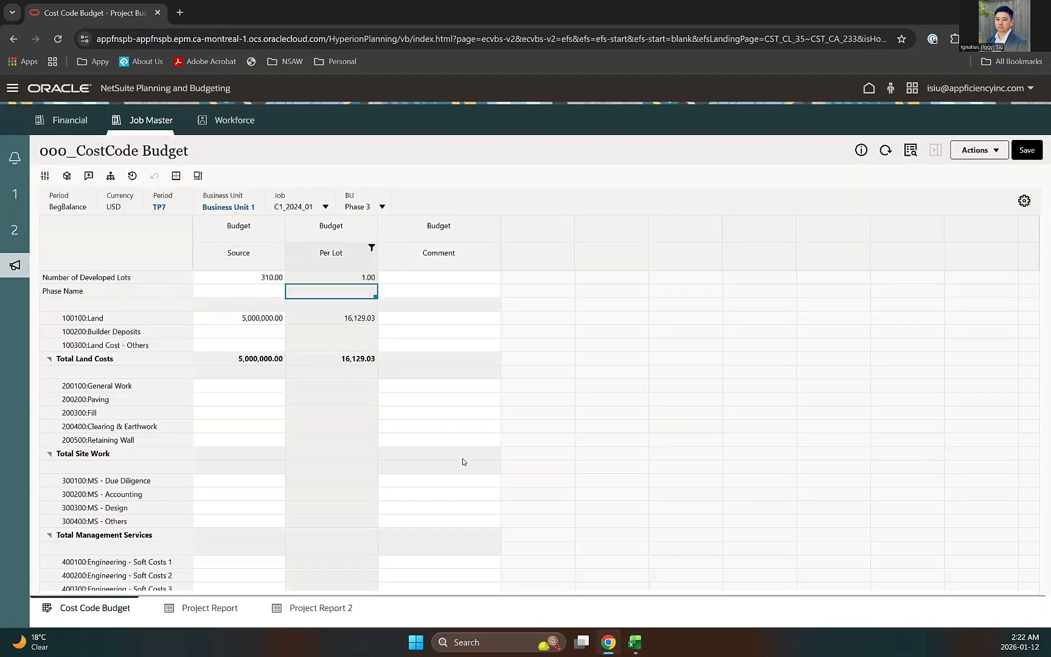
{"action": "left_click", "coordinate": [226, 601]}
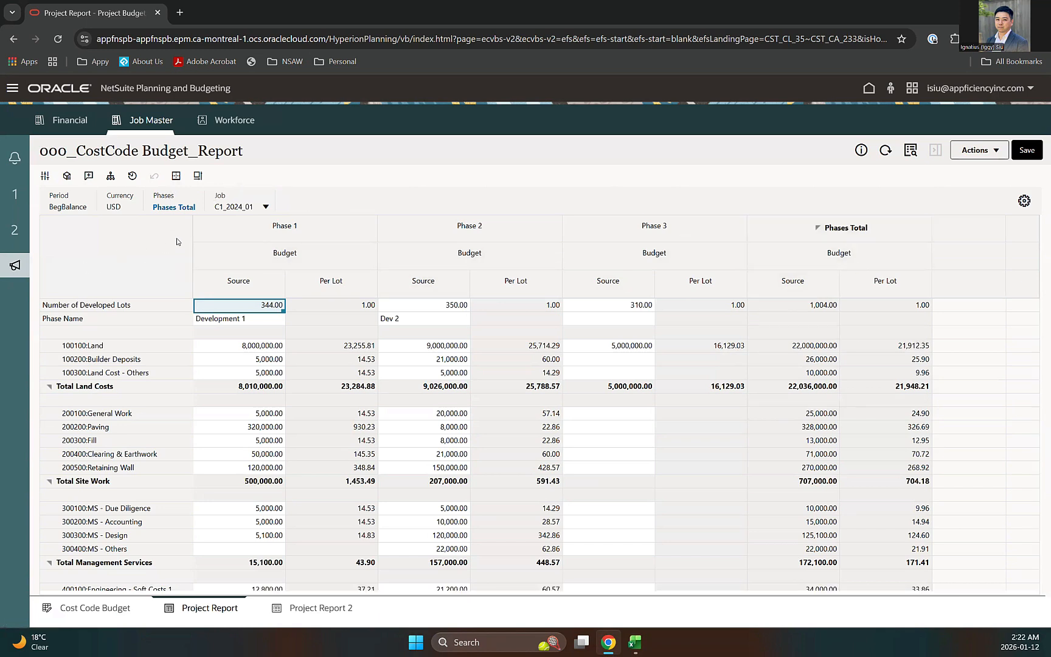
Step: Filter the report to Phase 2, then switch it back to Phases Total
{"action": "left_click", "coordinate": [180, 207]}
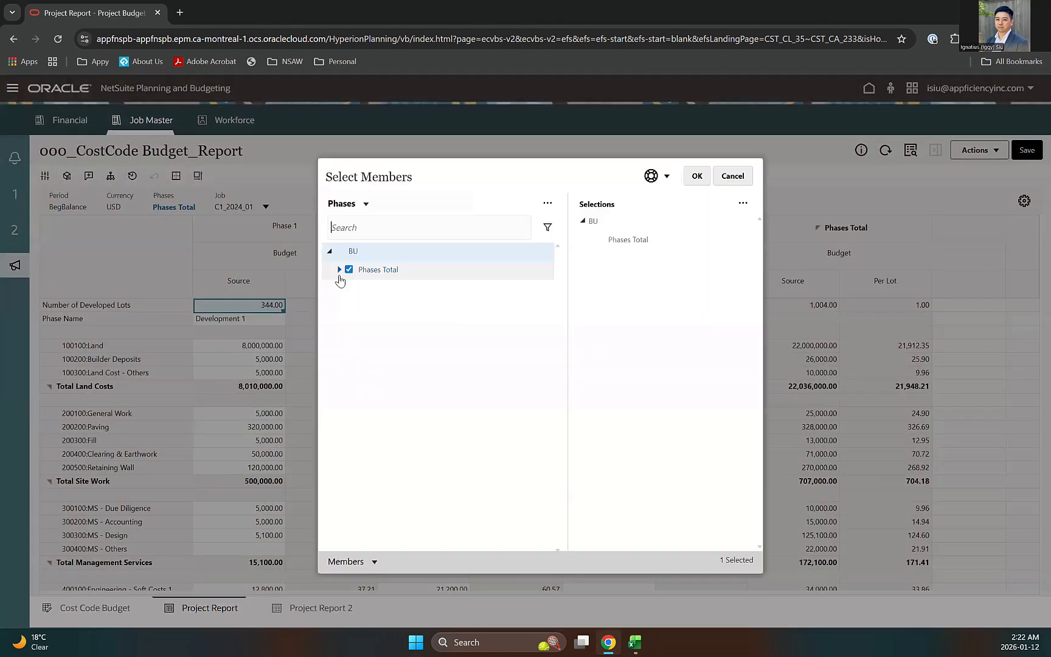
{"action": "left_click", "coordinate": [340, 269]}
{"action": "left_click", "coordinate": [358, 306]}
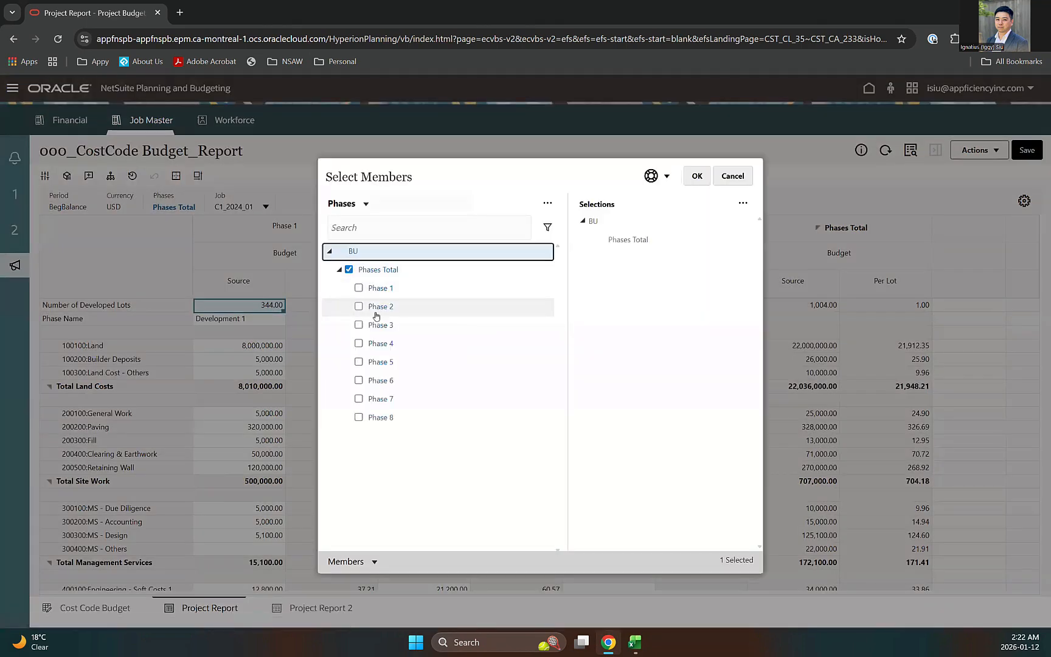
{"action": "left_click", "coordinate": [697, 176]}
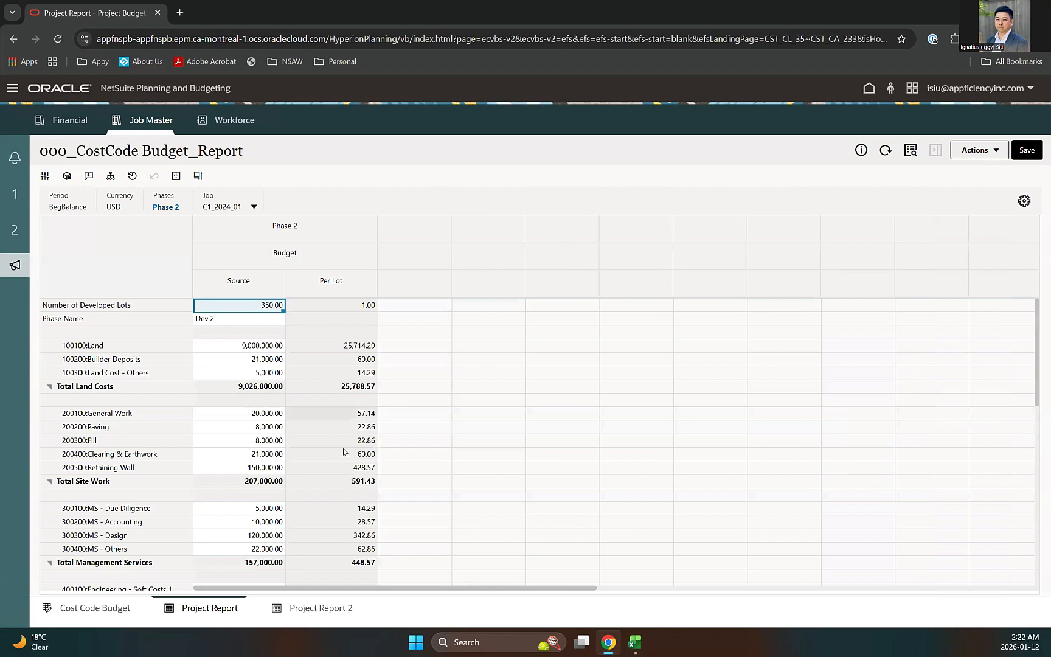
{"action": "left_click", "coordinate": [165, 207]}
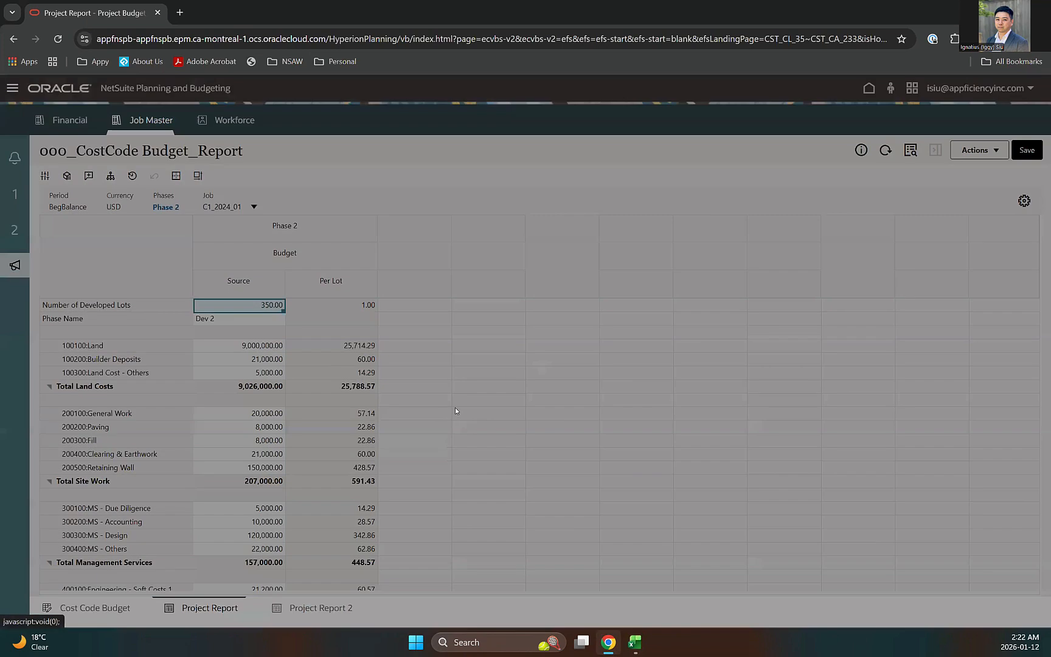
{"action": "left_click", "coordinate": [350, 270]}
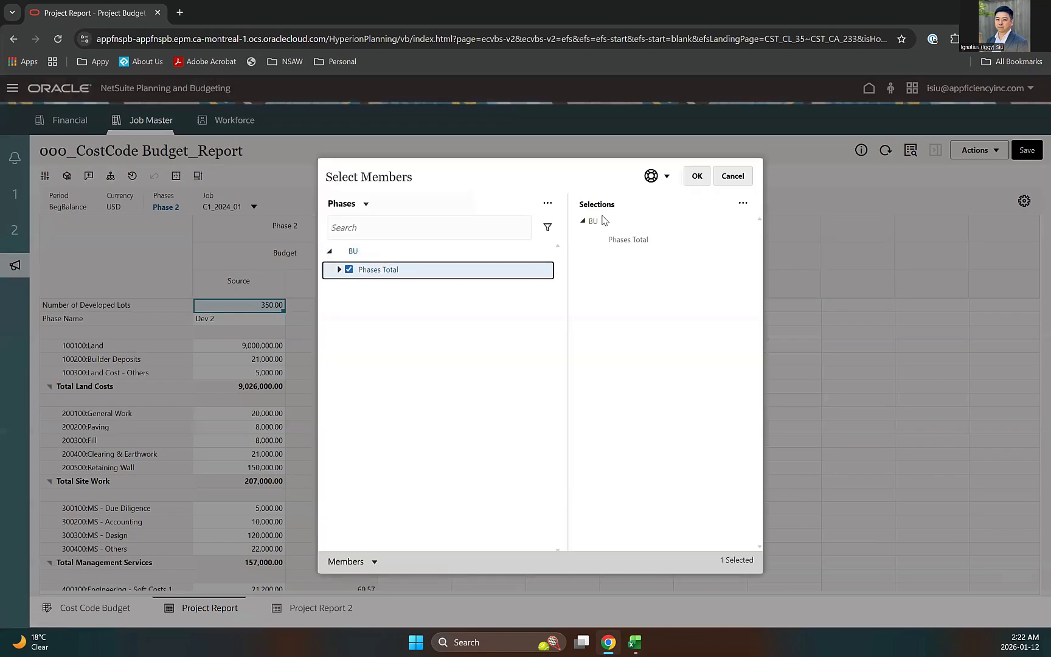
{"action": "left_click", "coordinate": [697, 176]}
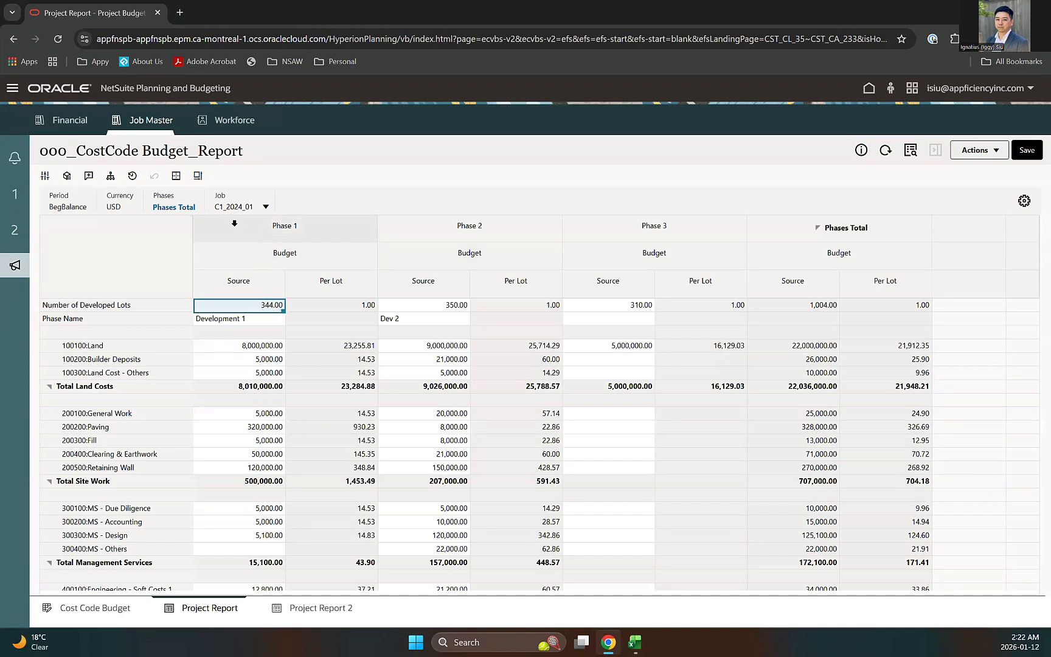
Step: Set Phase 1's per-lot developed lots value to 1 and open Project Report 2
{"action": "left_click", "coordinate": [232, 224]}
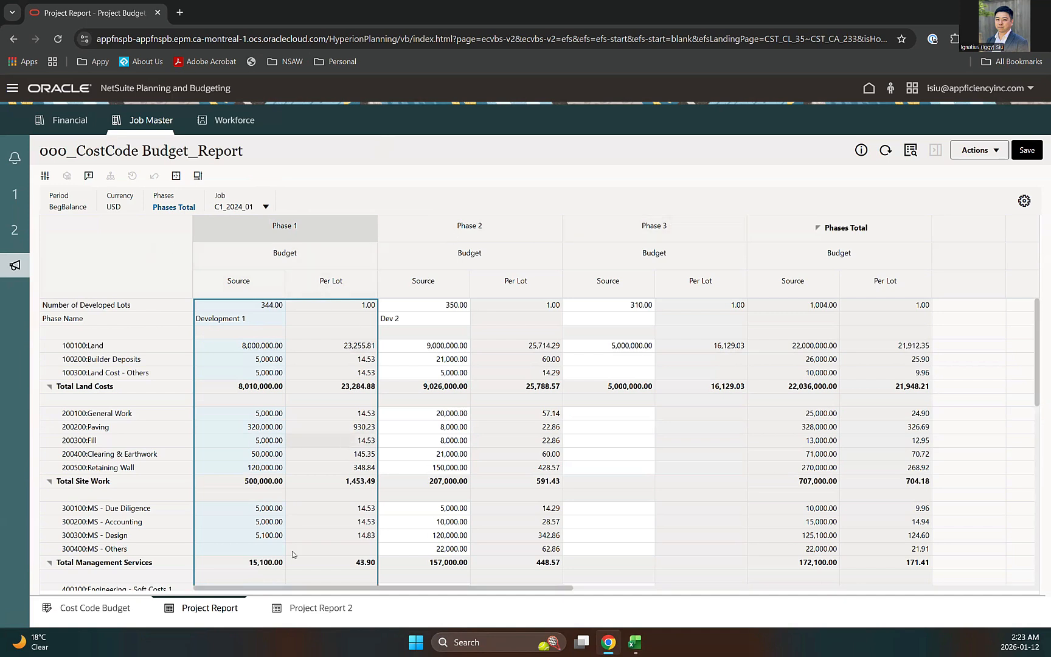
{"action": "double_click", "coordinate": [322, 305]}
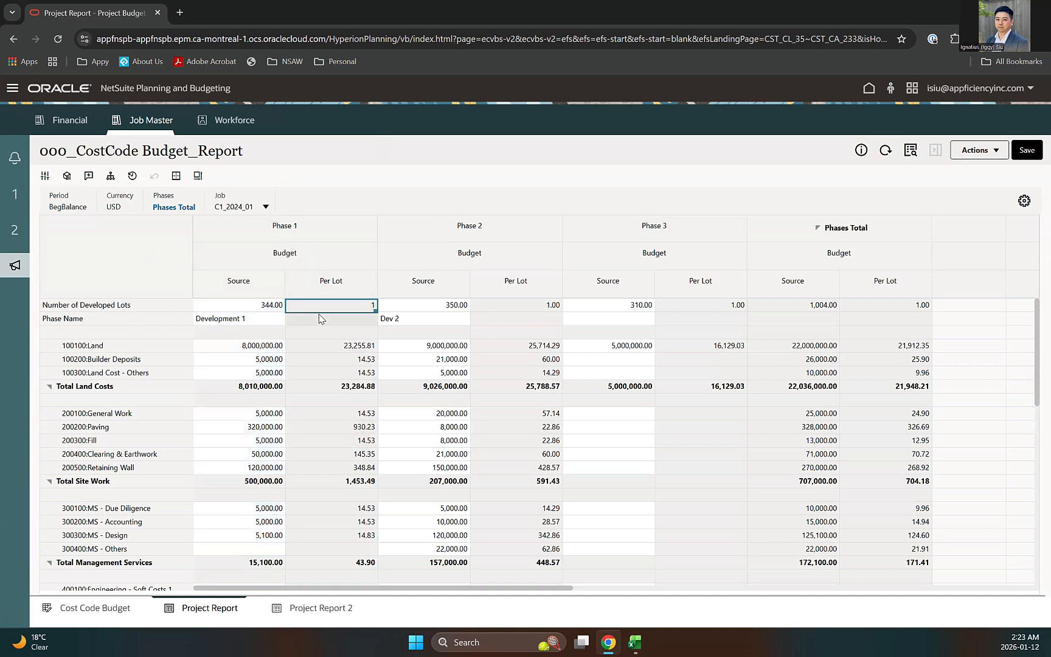
{"action": "left_click", "coordinate": [310, 318]}
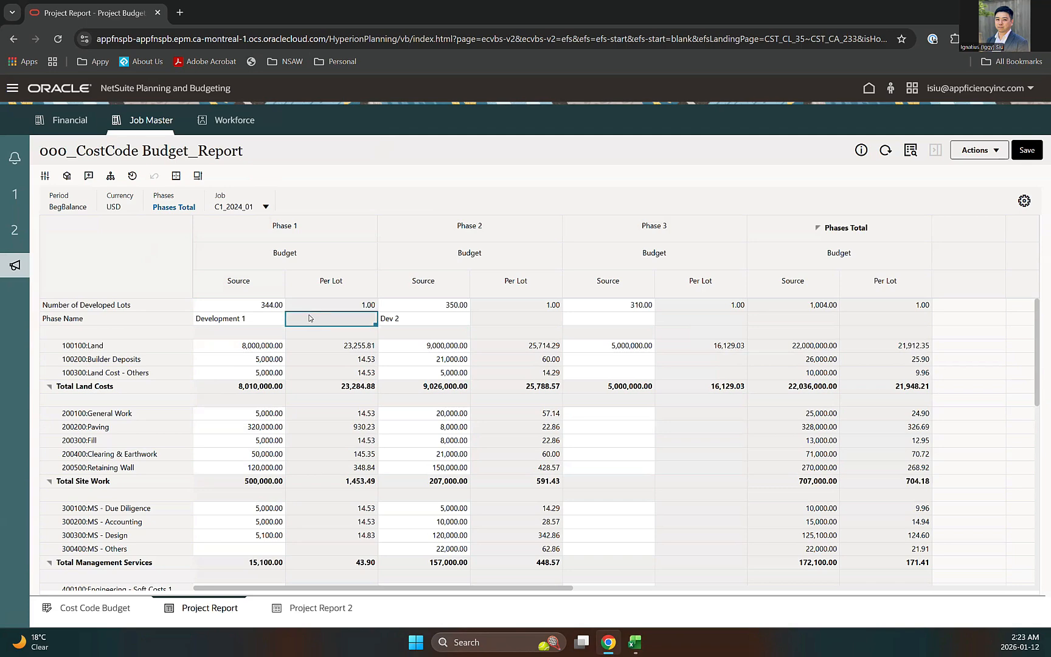
{"action": "left_click", "coordinate": [320, 610]}
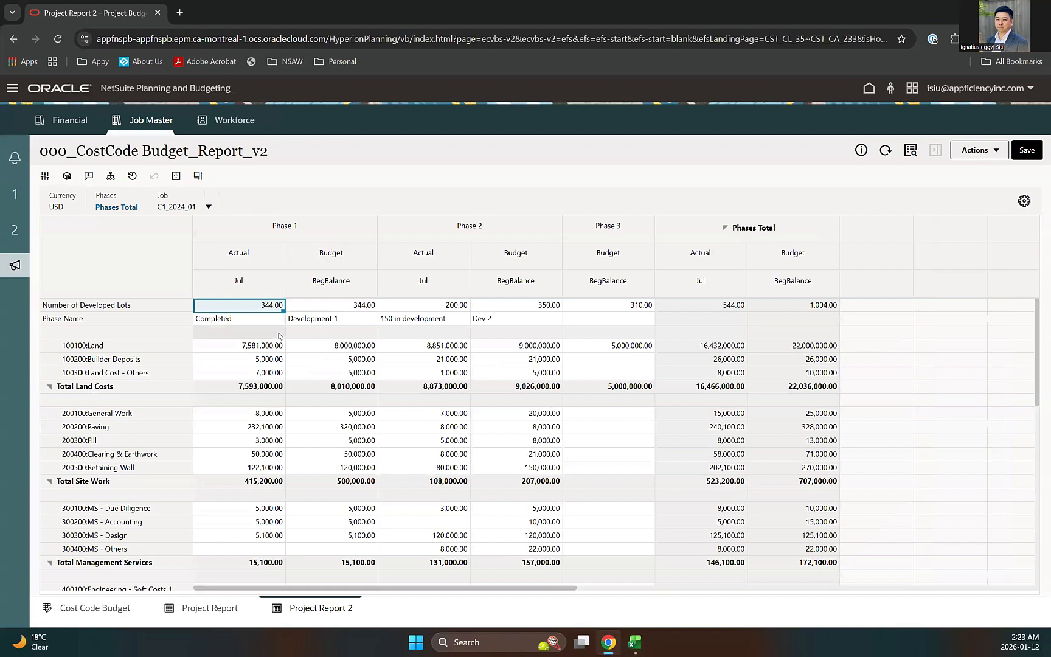
{"action": "left_click", "coordinate": [242, 334]}
{"action": "left_click", "coordinate": [355, 332]}
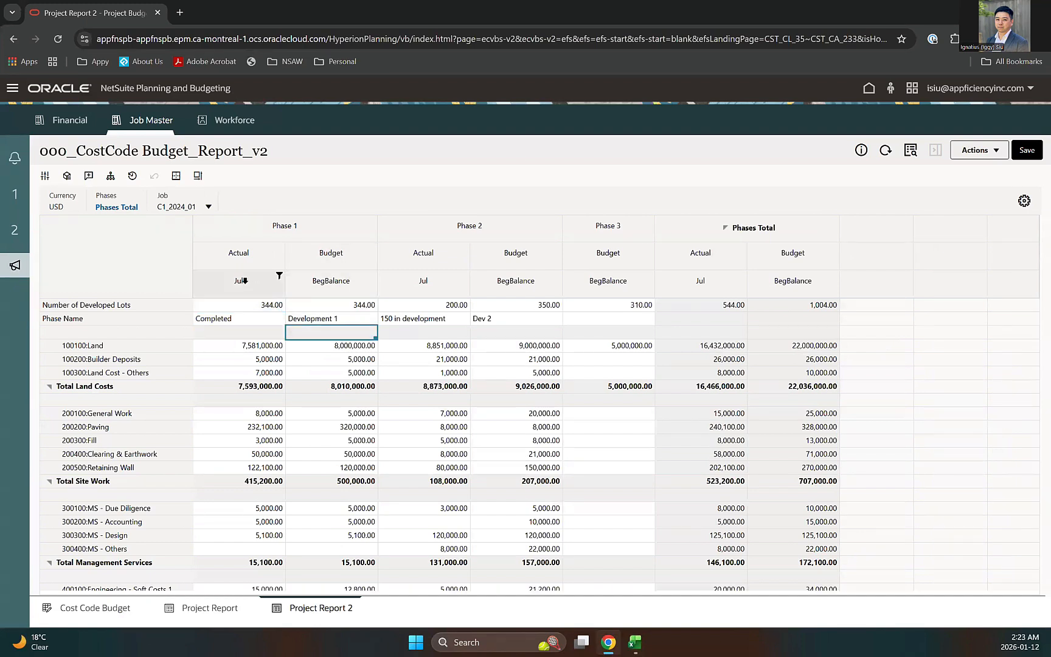
{"action": "left_click", "coordinate": [244, 280]}
{"action": "left_click", "coordinate": [326, 280]}
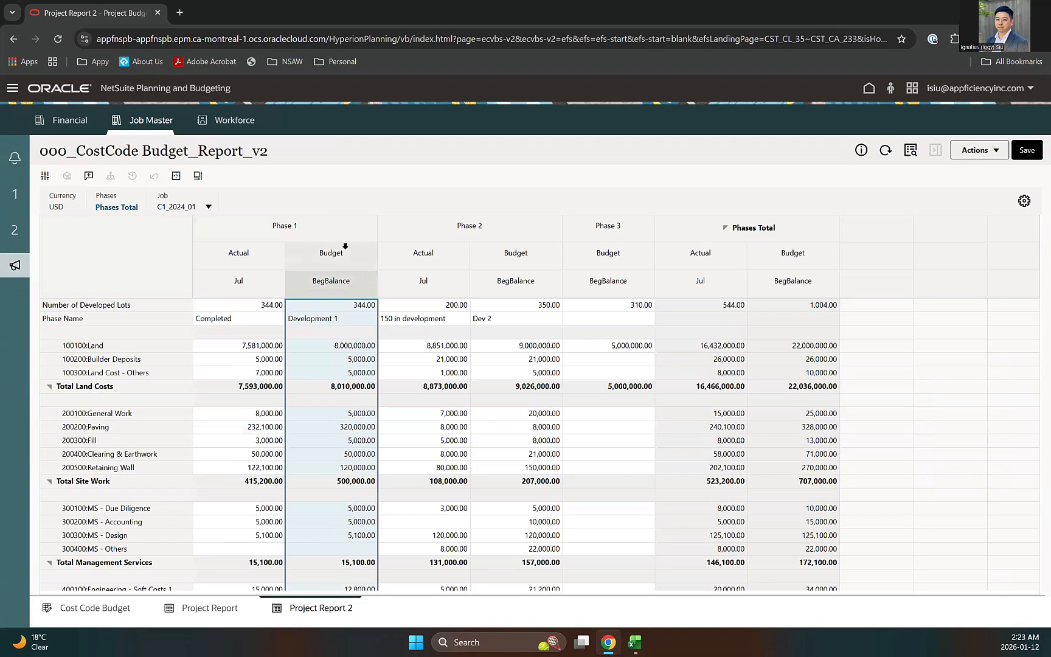
{"action": "left_click", "coordinate": [334, 333]}
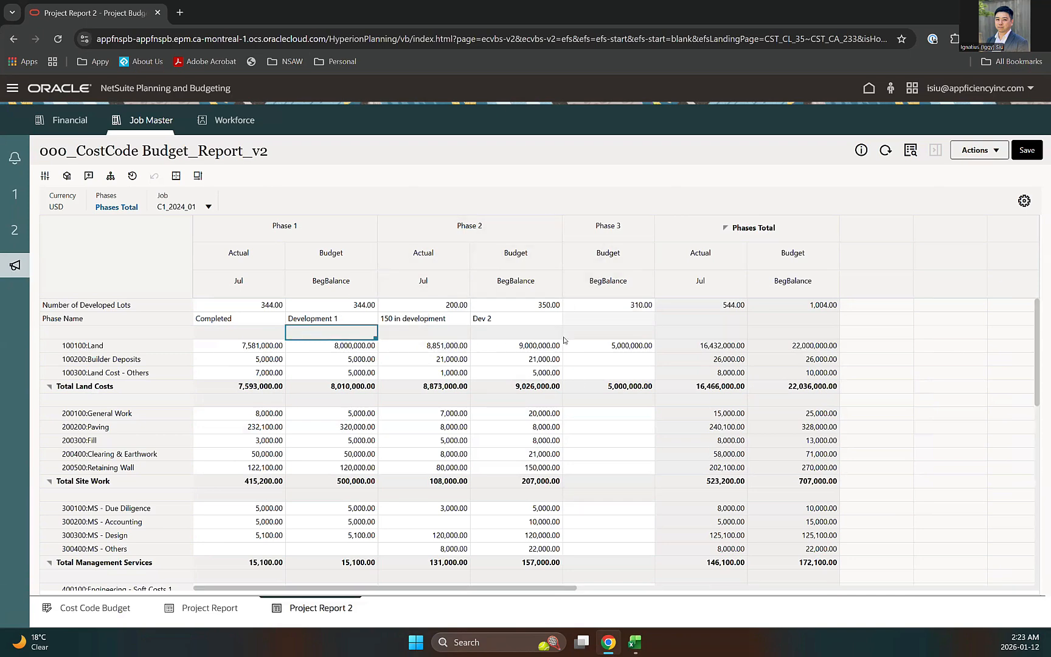
{"action": "scroll", "coordinate": [556, 426], "scroll_direction": "down", "scroll_amount": 3}
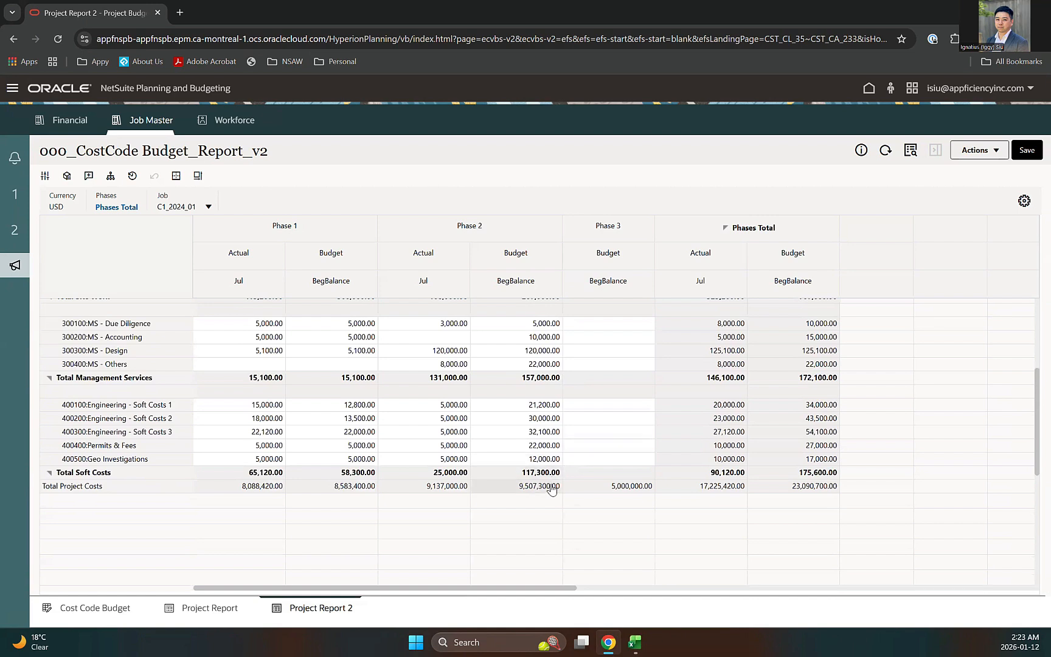
{"action": "scroll", "coordinate": [552, 489], "scroll_direction": "up", "scroll_amount": 3}
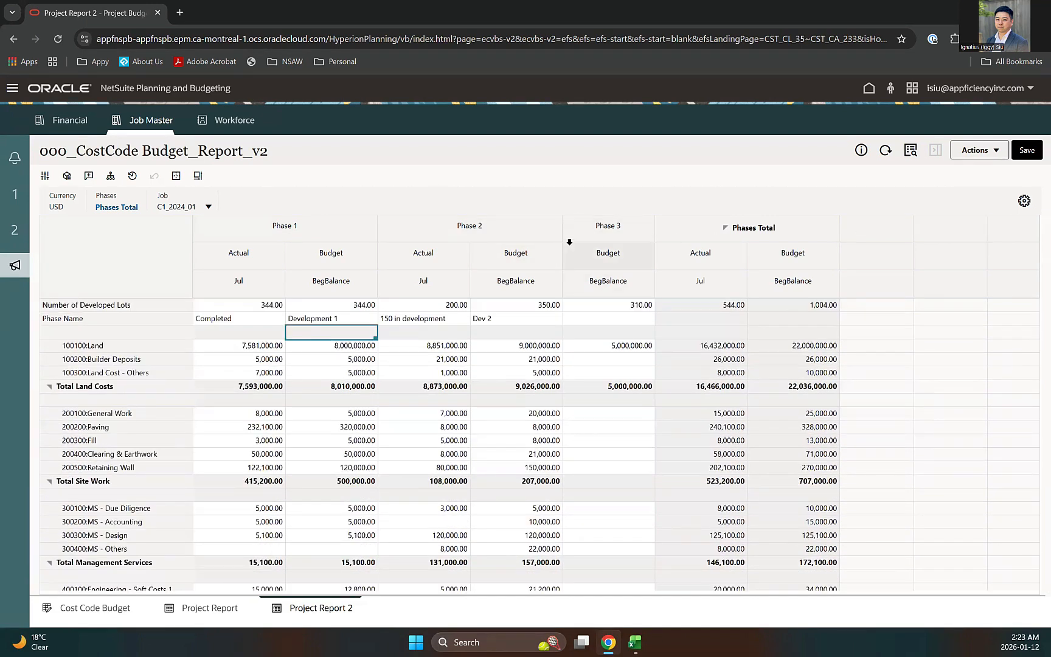
{"action": "left_click", "coordinate": [801, 333]}
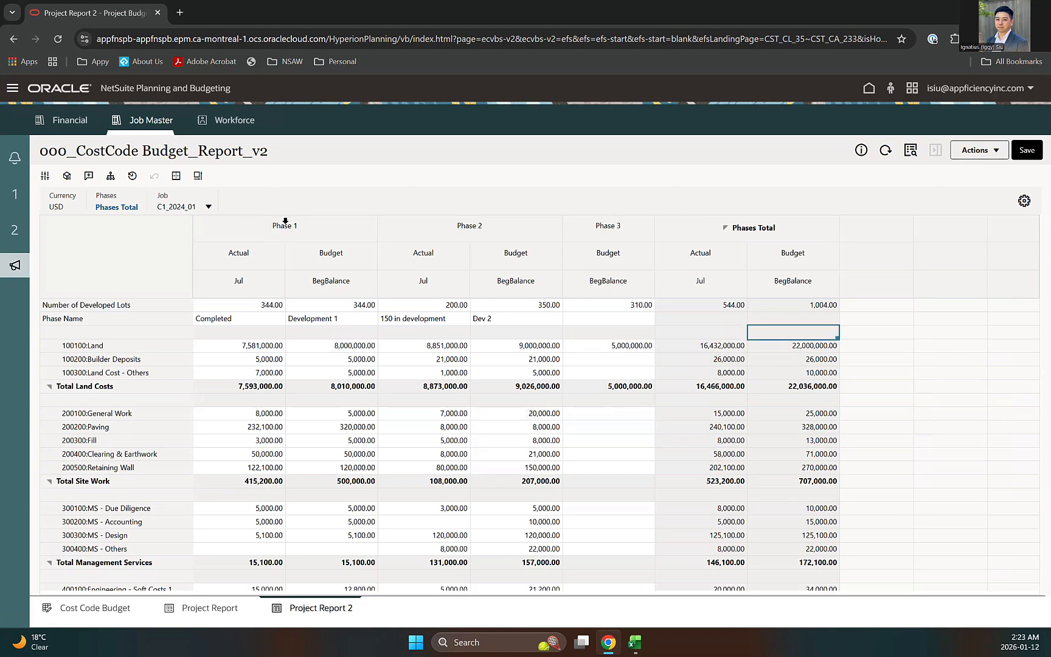
{"action": "scroll", "coordinate": [392, 366], "scroll_direction": "down", "scroll_amount": 3}
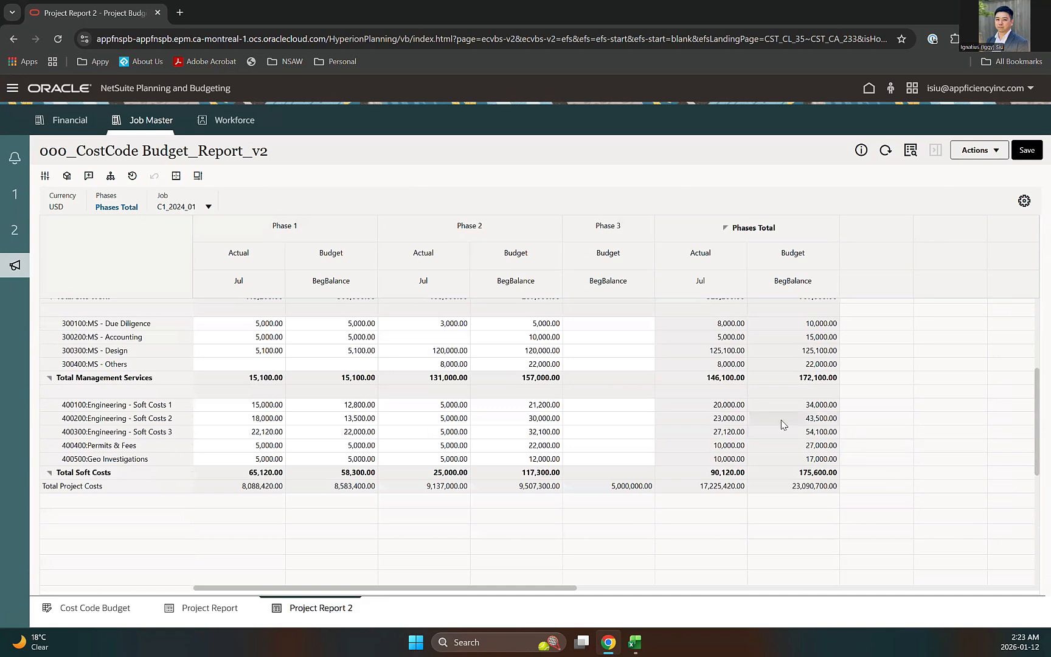
{"action": "scroll", "coordinate": [778, 422], "scroll_direction": "up", "scroll_amount": 3}
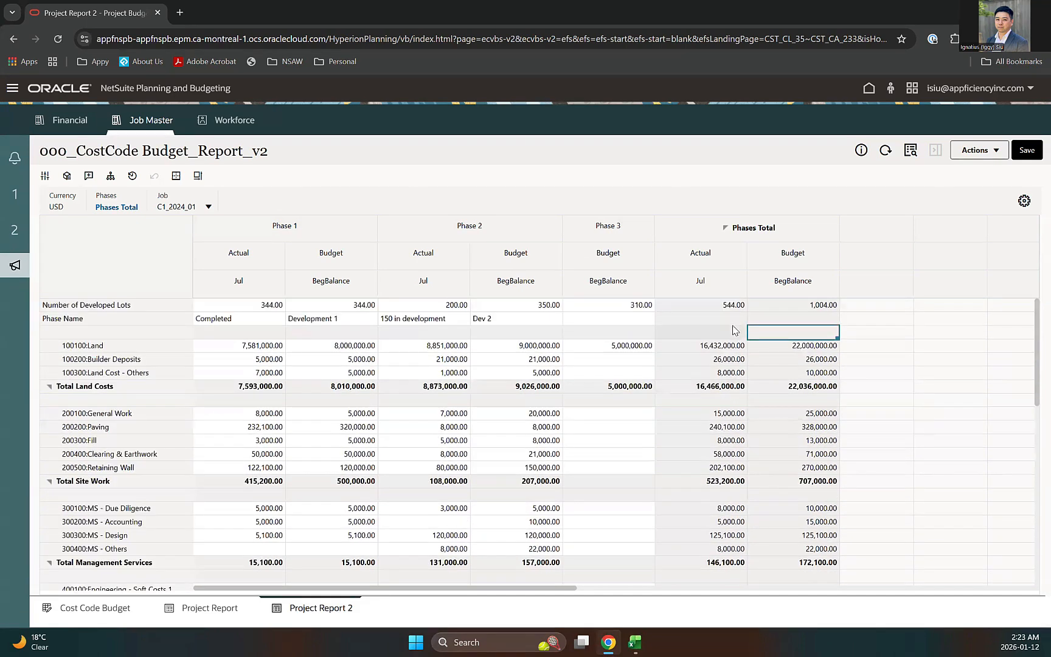
{"action": "left_click", "coordinate": [773, 318]}
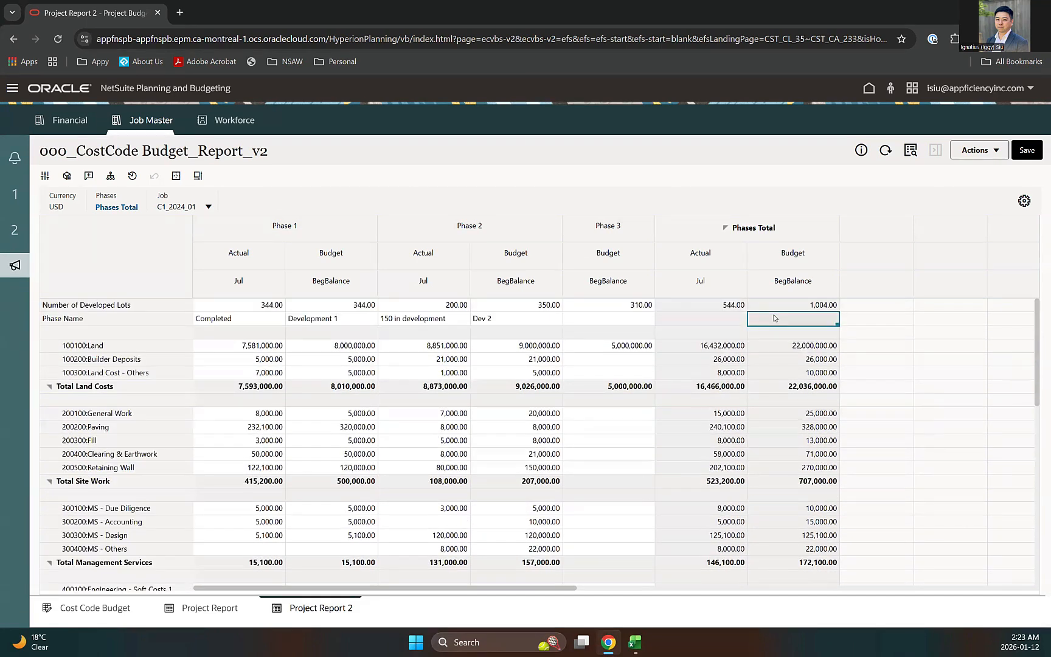